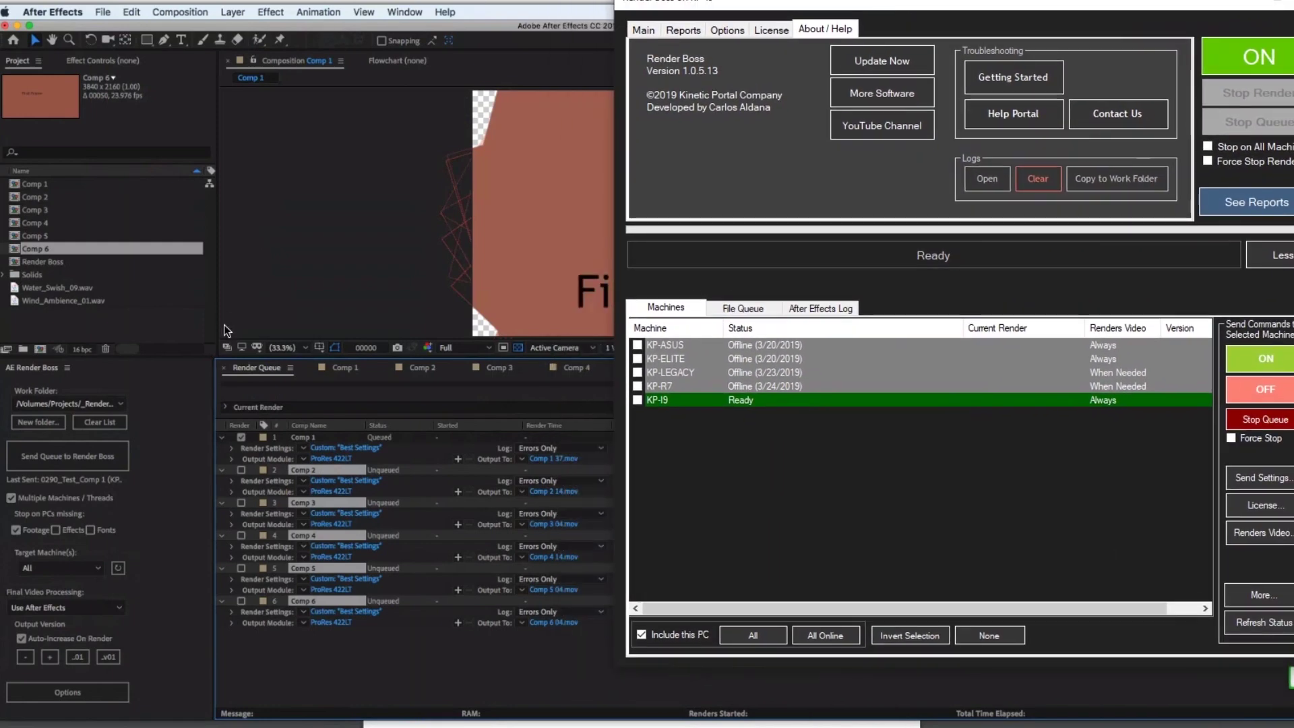
Step: Set the AE Render Boss panel's work folder to the _Render Boss folder inside Projects on kp-r7
{"action": "left_click", "coordinate": [154, 409]}
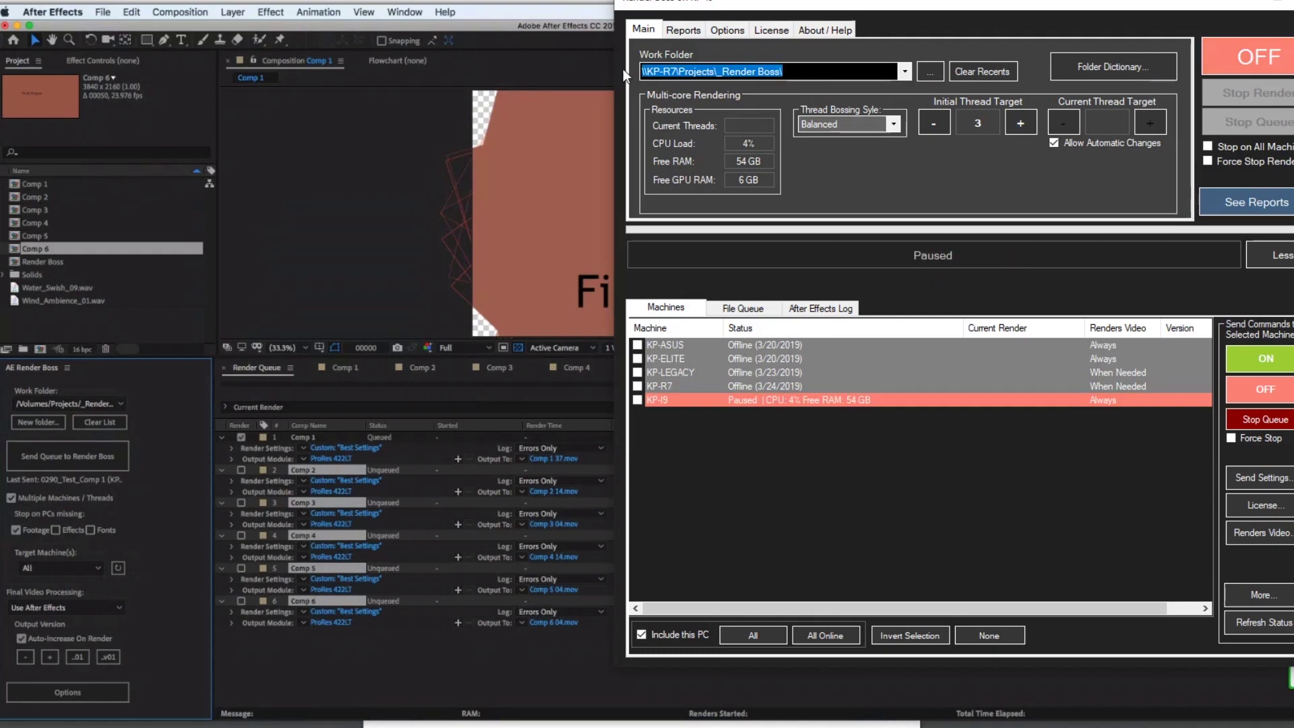
{"action": "left_click", "coordinate": [782, 70]}
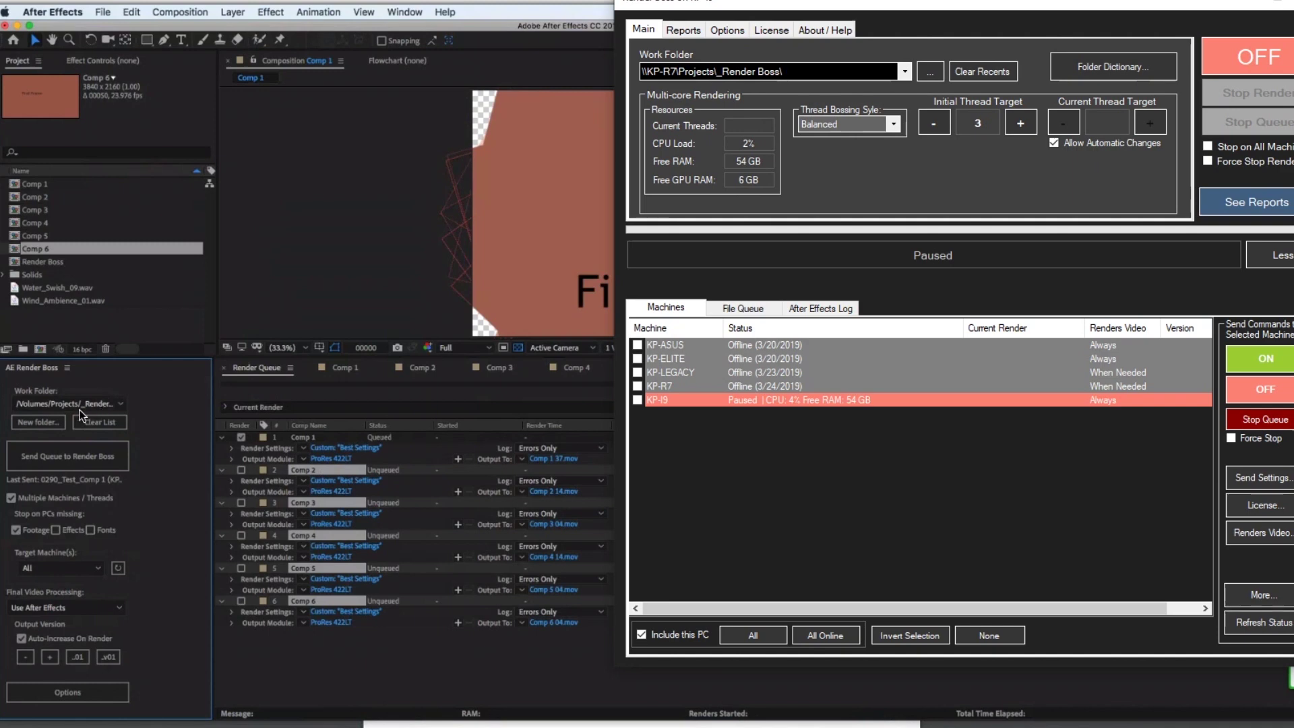
{"action": "left_click", "coordinate": [42, 421]}
{"action": "left_click", "coordinate": [41, 422]}
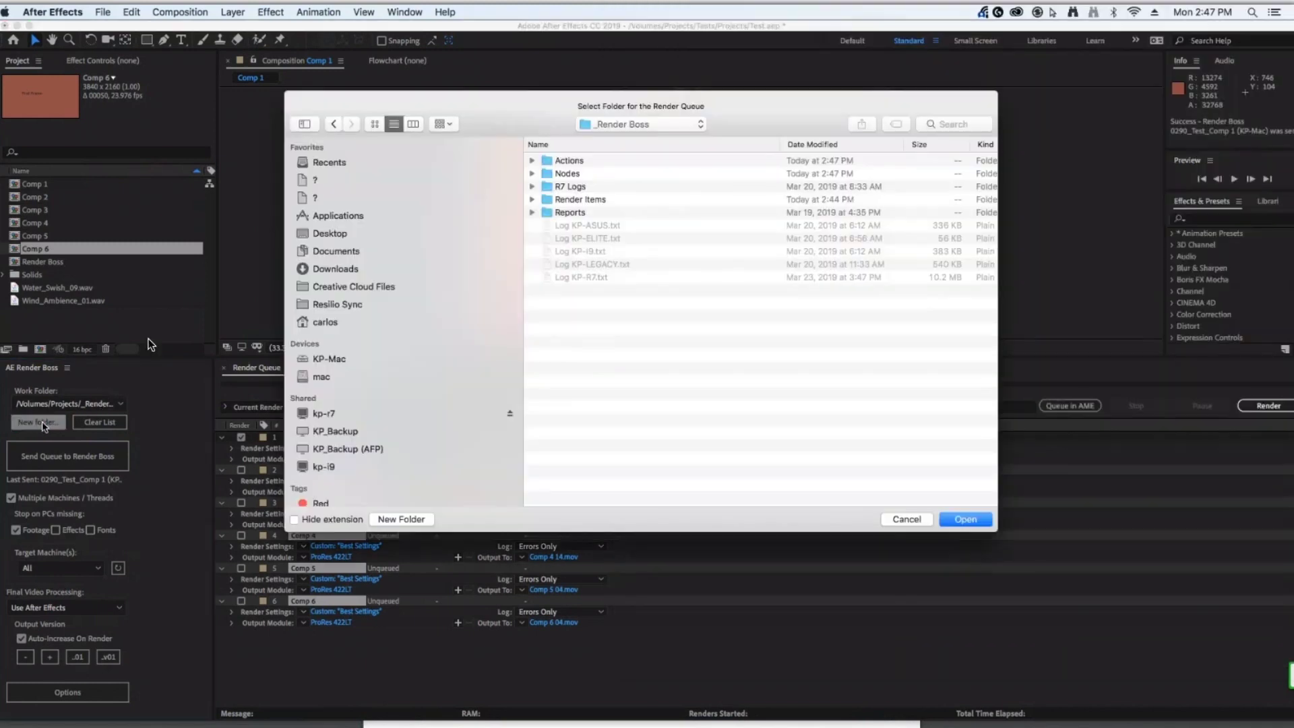
{"action": "left_click", "coordinate": [328, 413]}
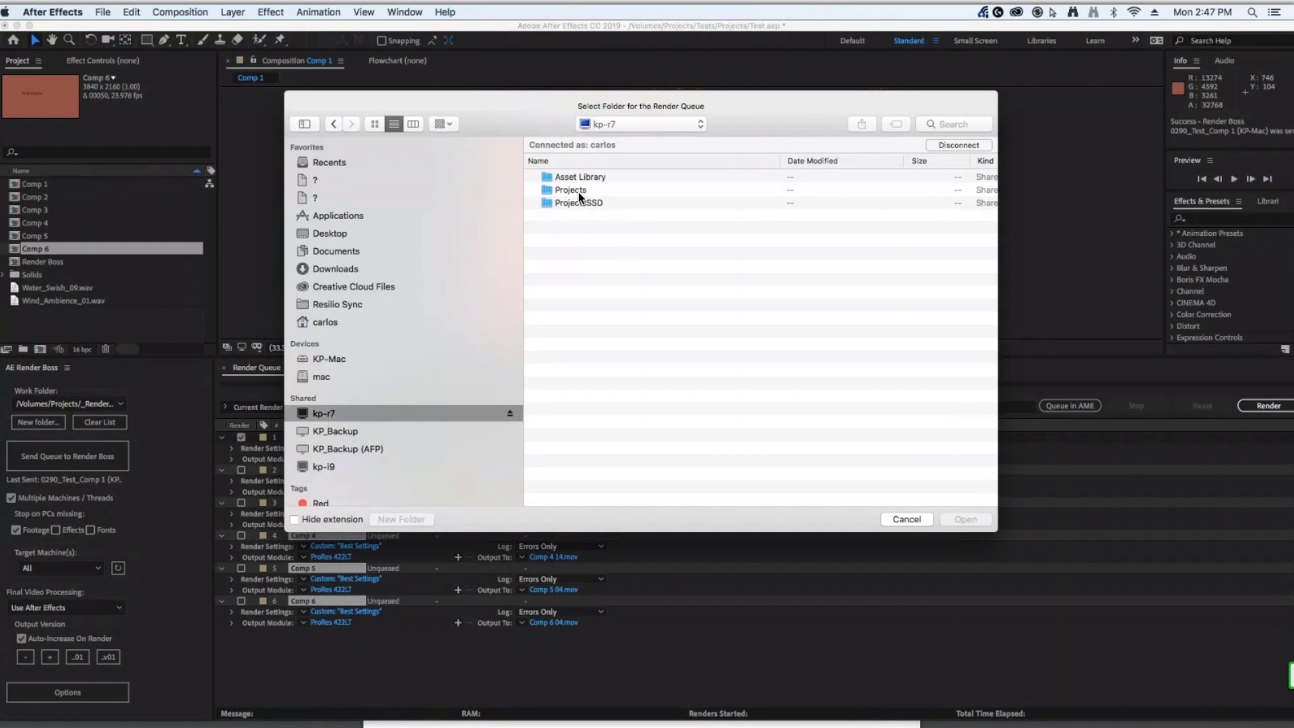
{"action": "double_click", "coordinate": [578, 192]}
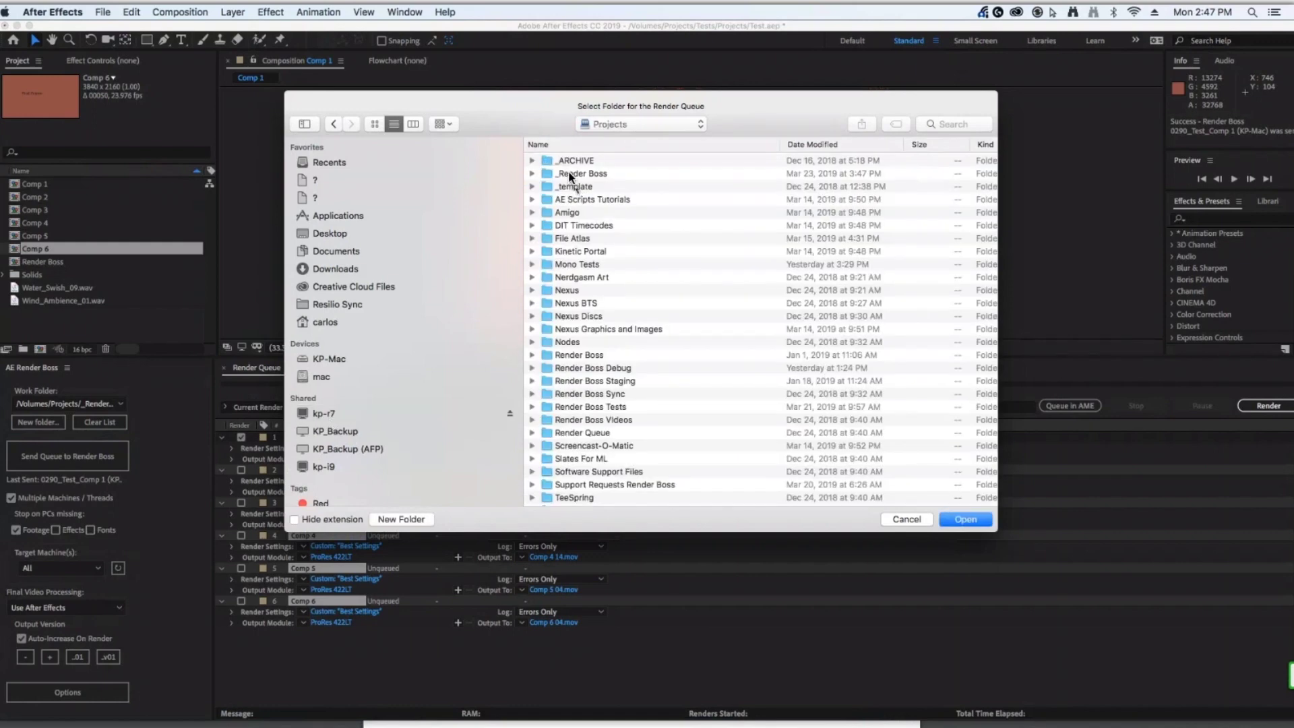
{"action": "left_click", "coordinate": [570, 174]}
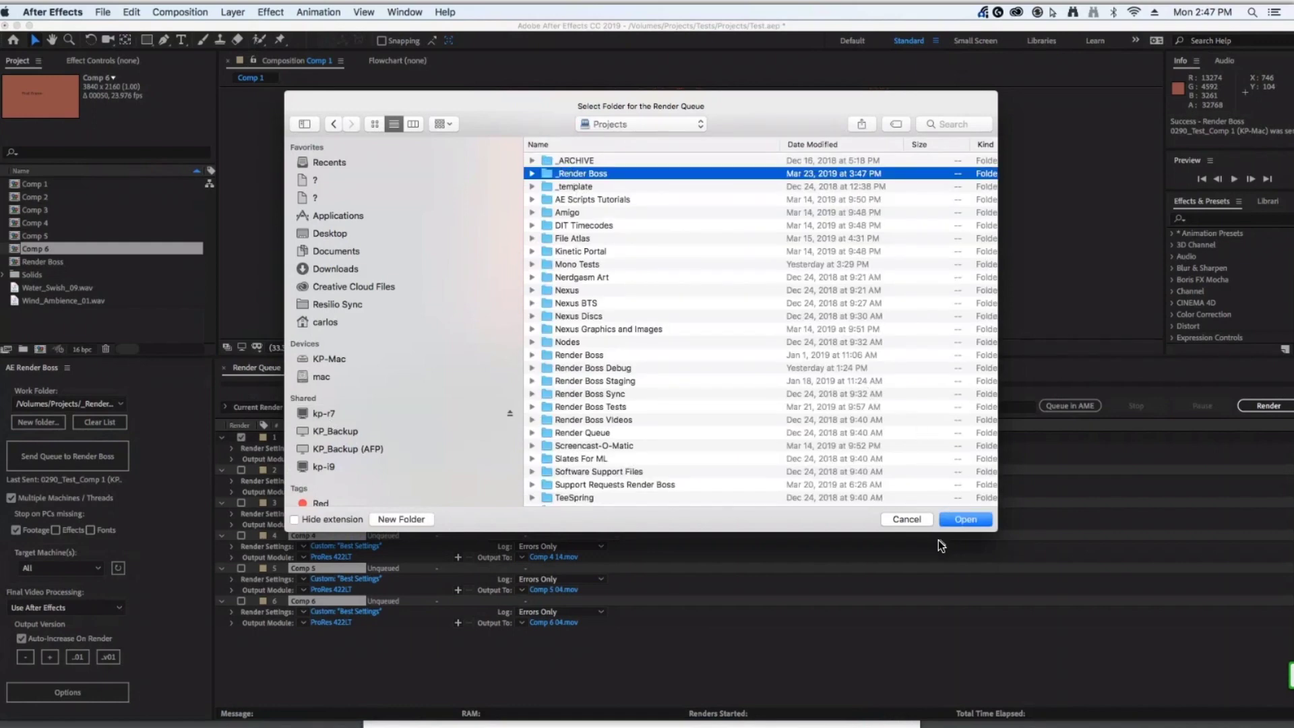
{"action": "left_click", "coordinate": [965, 520]}
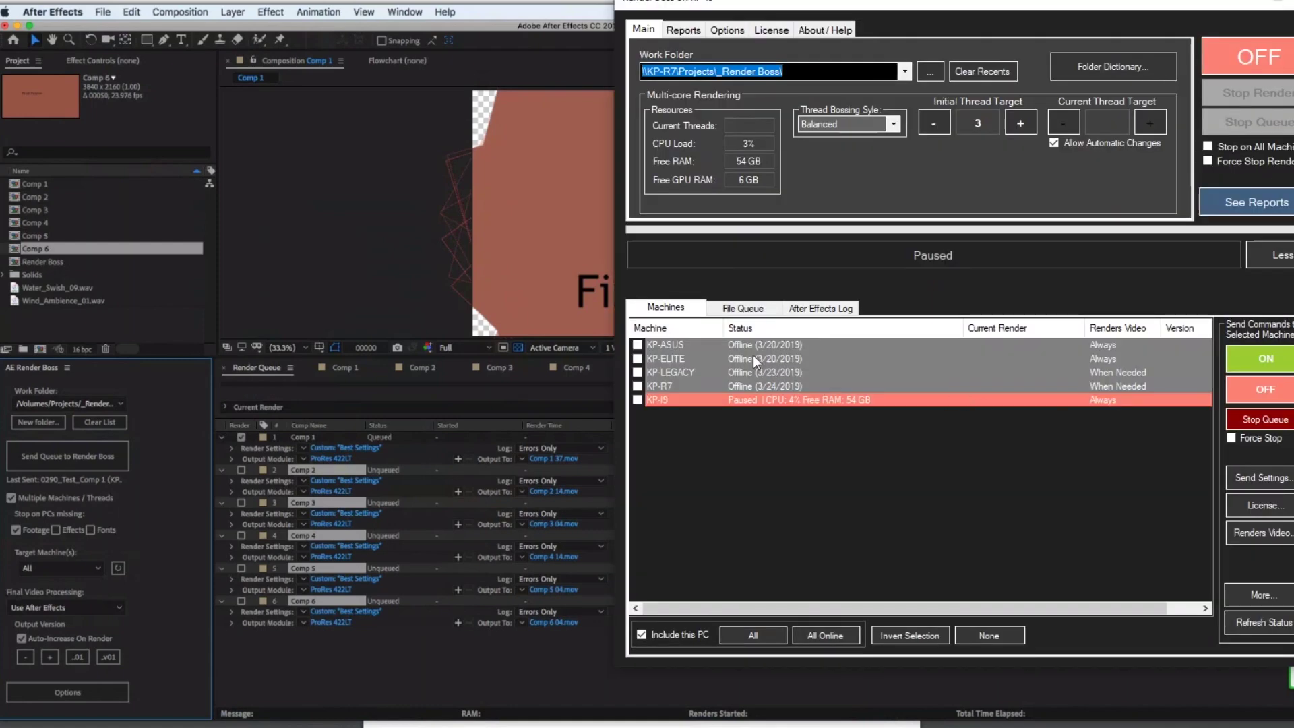
Step: Check the machines listed in Render Boss, then refresh and view the target machine choices in the After Effects panel
{"action": "left_click", "coordinate": [750, 346]}
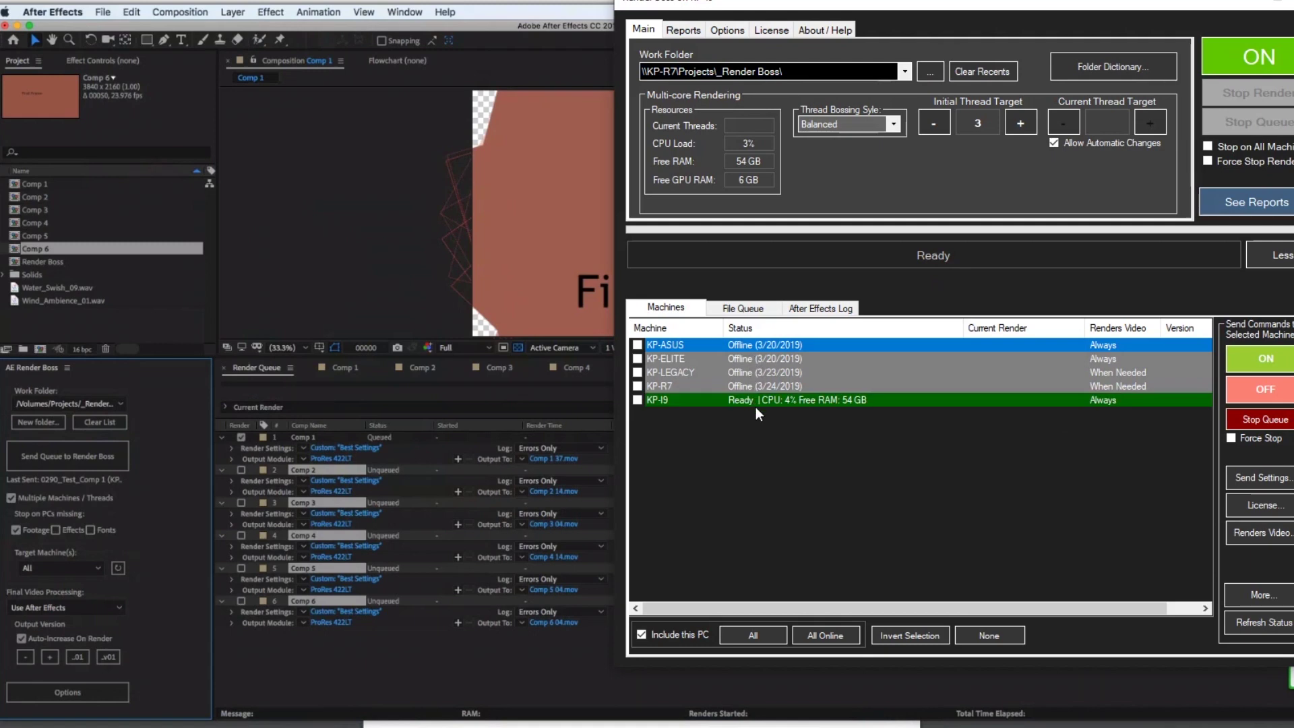
{"action": "left_click", "coordinate": [739, 360]}
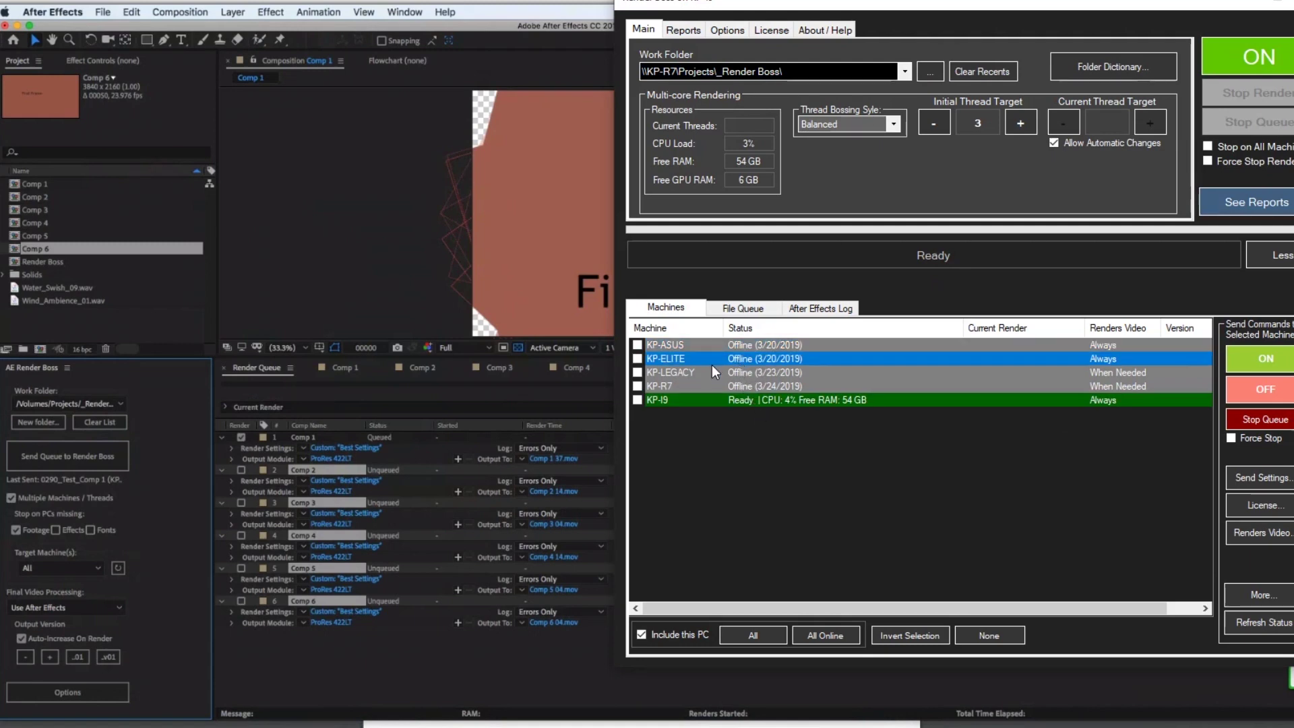
{"action": "left_click", "coordinate": [136, 553]}
{"action": "left_click", "coordinate": [117, 568]}
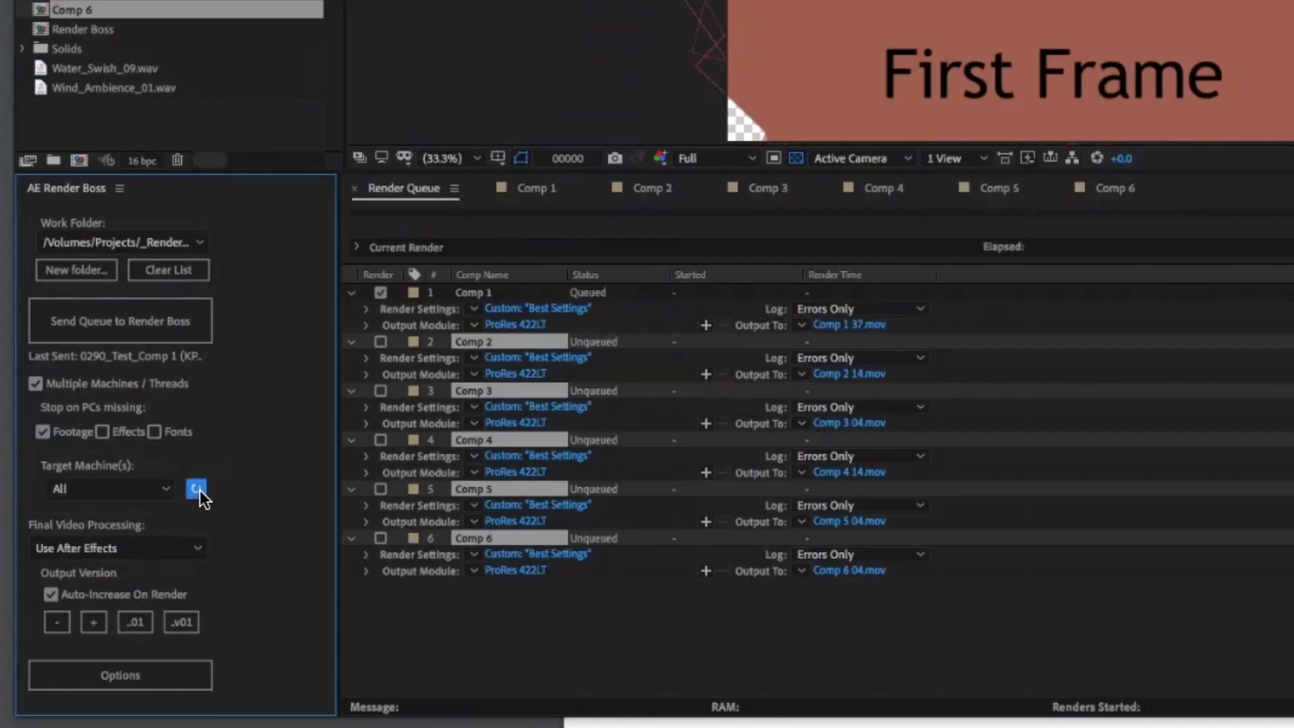
{"action": "left_click", "coordinate": [159, 492]}
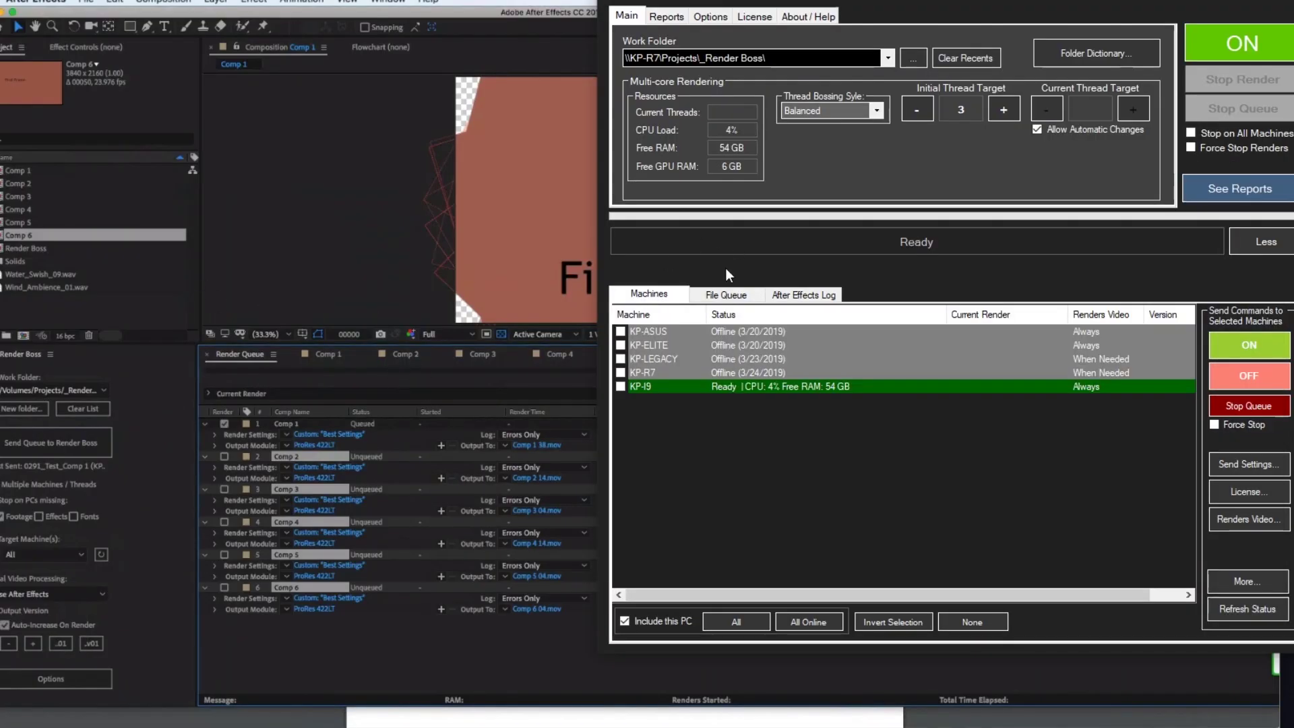
Step: Show the Render Boss file queue and send the After Effects render queue with Comp 1 to it
{"action": "left_click", "coordinate": [721, 296]}
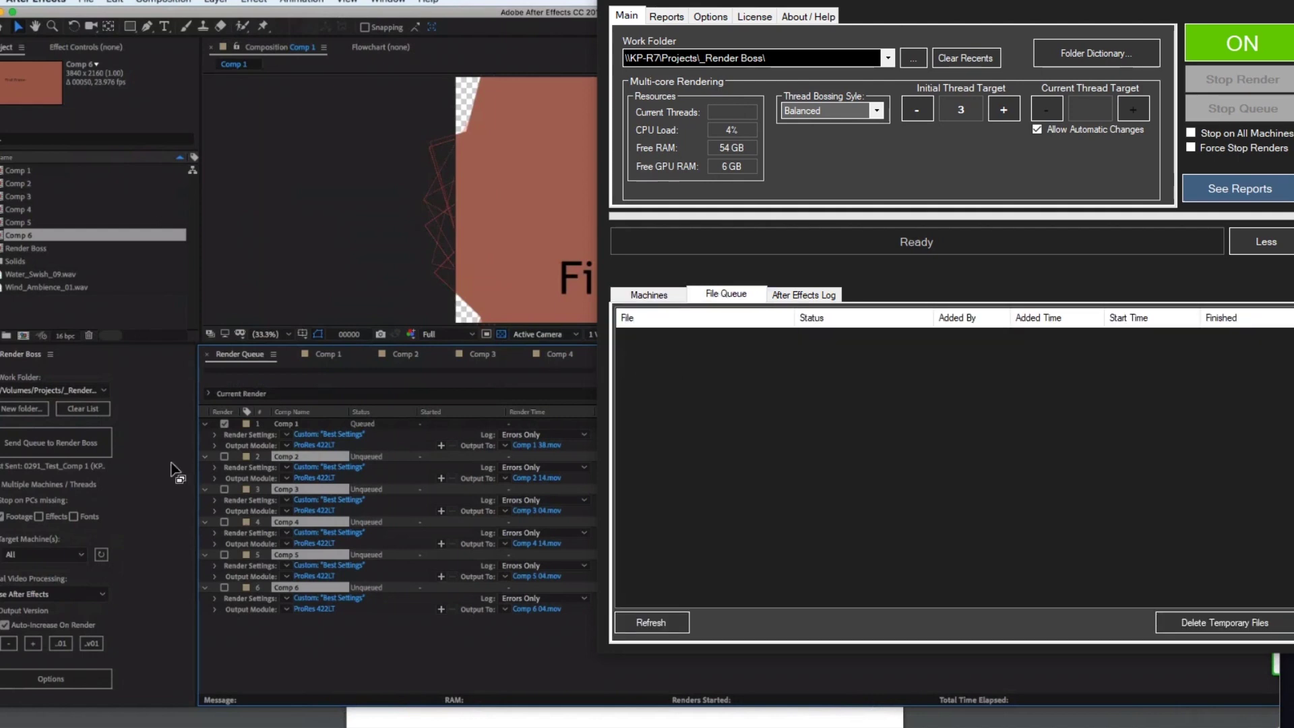
{"action": "left_click", "coordinate": [142, 456]}
{"action": "left_click", "coordinate": [78, 443]}
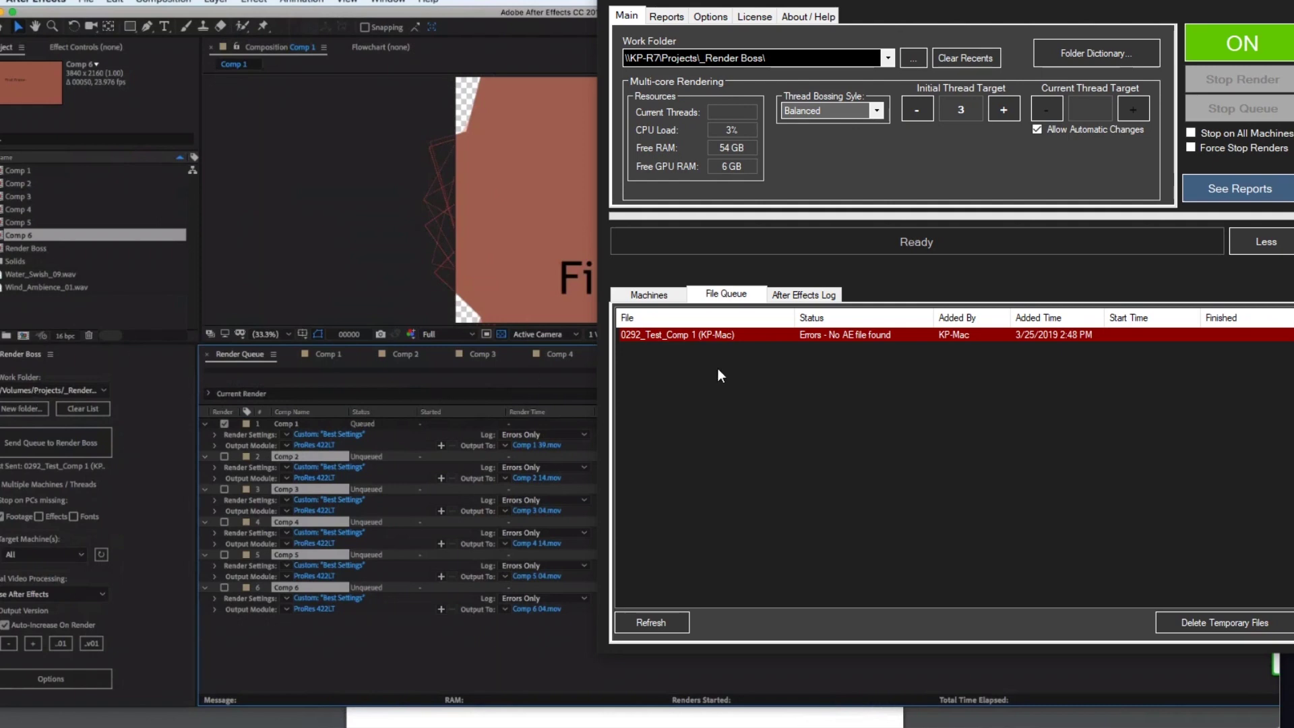
Step: Examine the queued Comp 1 file's render information, including its After Effects file path, in an enlarged info window, and close it
{"action": "left_click", "coordinate": [704, 336]}
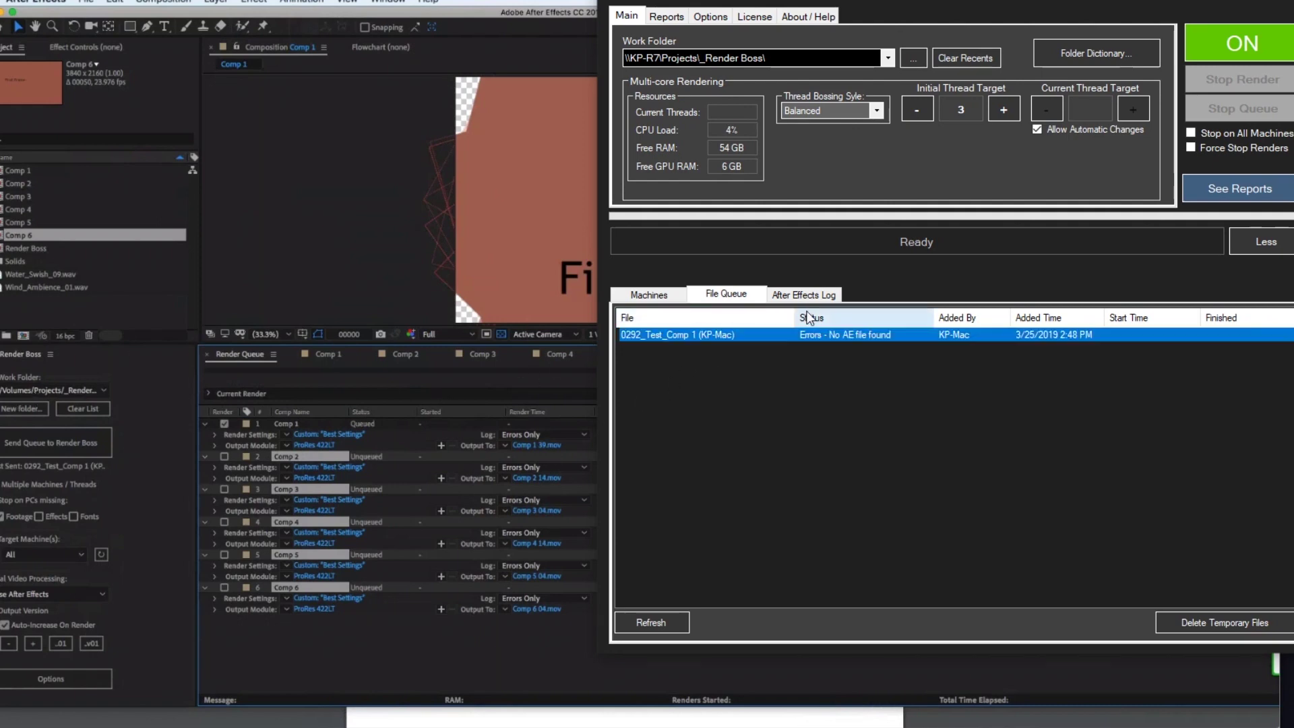
{"action": "double_click", "coordinate": [734, 334]}
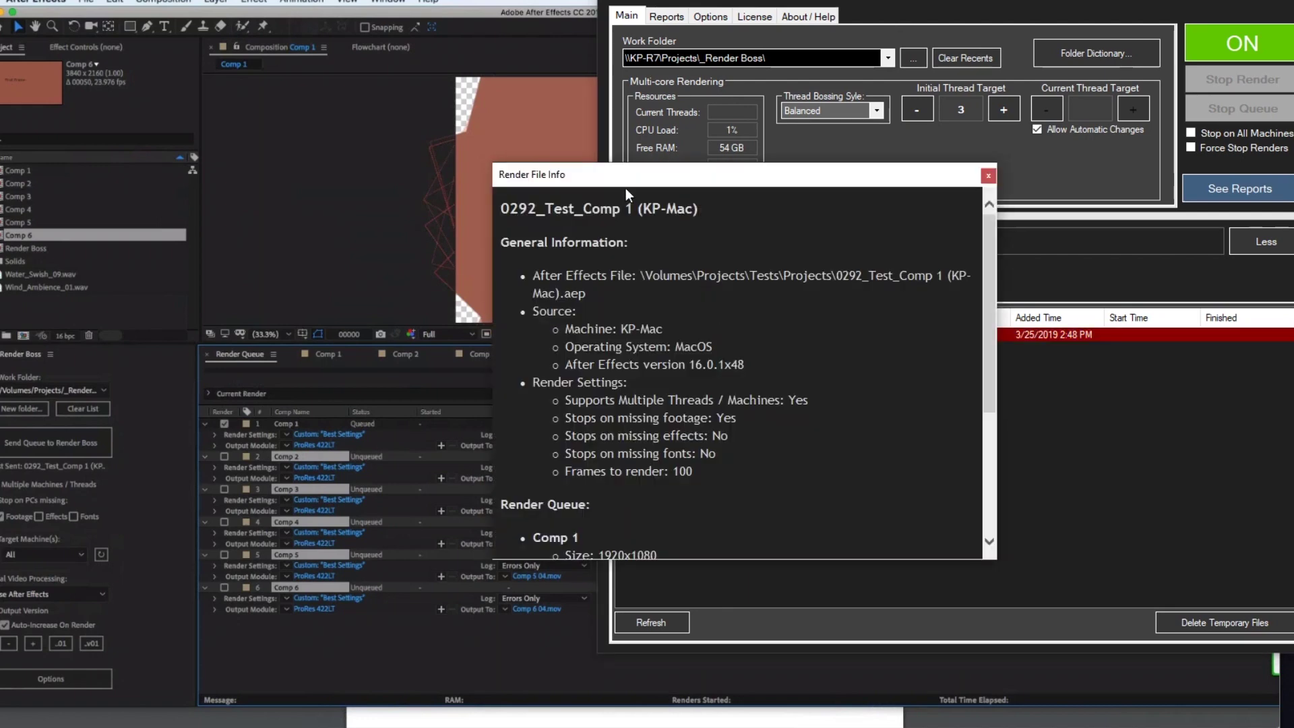
{"action": "left_click_drag", "start_coordinate": [625, 189], "coordinate": [539, 119]}
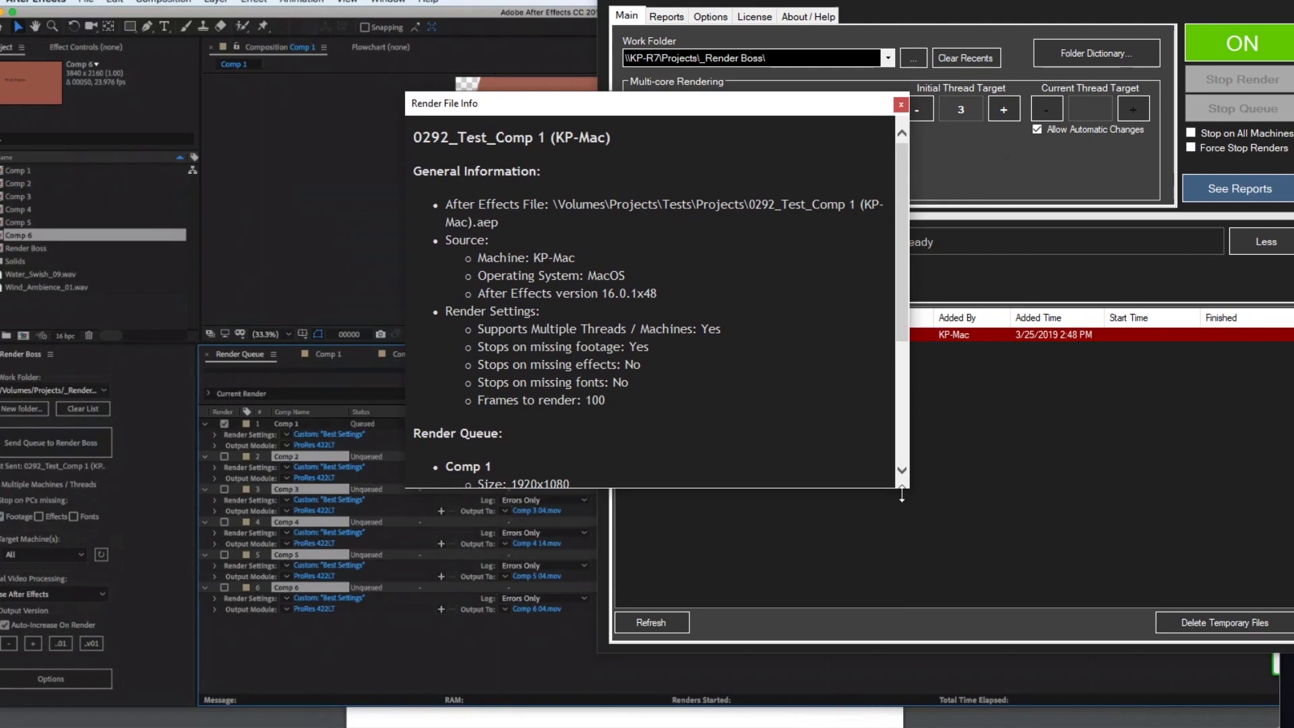
{"action": "left_click_drag", "start_coordinate": [901, 495], "coordinate": [902, 604]}
{"action": "left_click_drag", "start_coordinate": [909, 519], "coordinate": [1074, 520]}
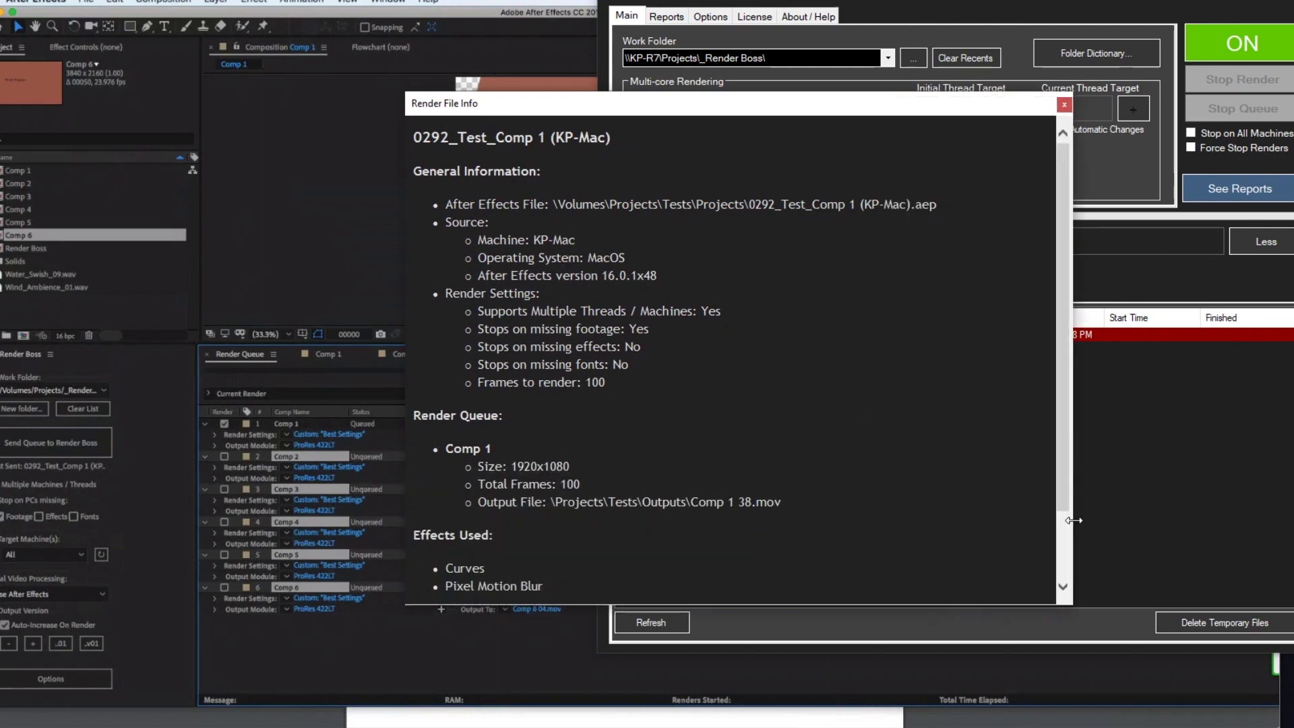
{"action": "left_click_drag", "start_coordinate": [547, 203], "coordinate": [842, 208]}
{"action": "left_click", "coordinate": [843, 209]}
{"action": "scroll", "coordinate": [681, 300], "scroll_direction": "down", "scroll_amount": 3}
{"action": "scroll", "coordinate": [681, 302], "scroll_direction": "up", "scroll_amount": 3}
{"action": "left_click", "coordinate": [1062, 105]}
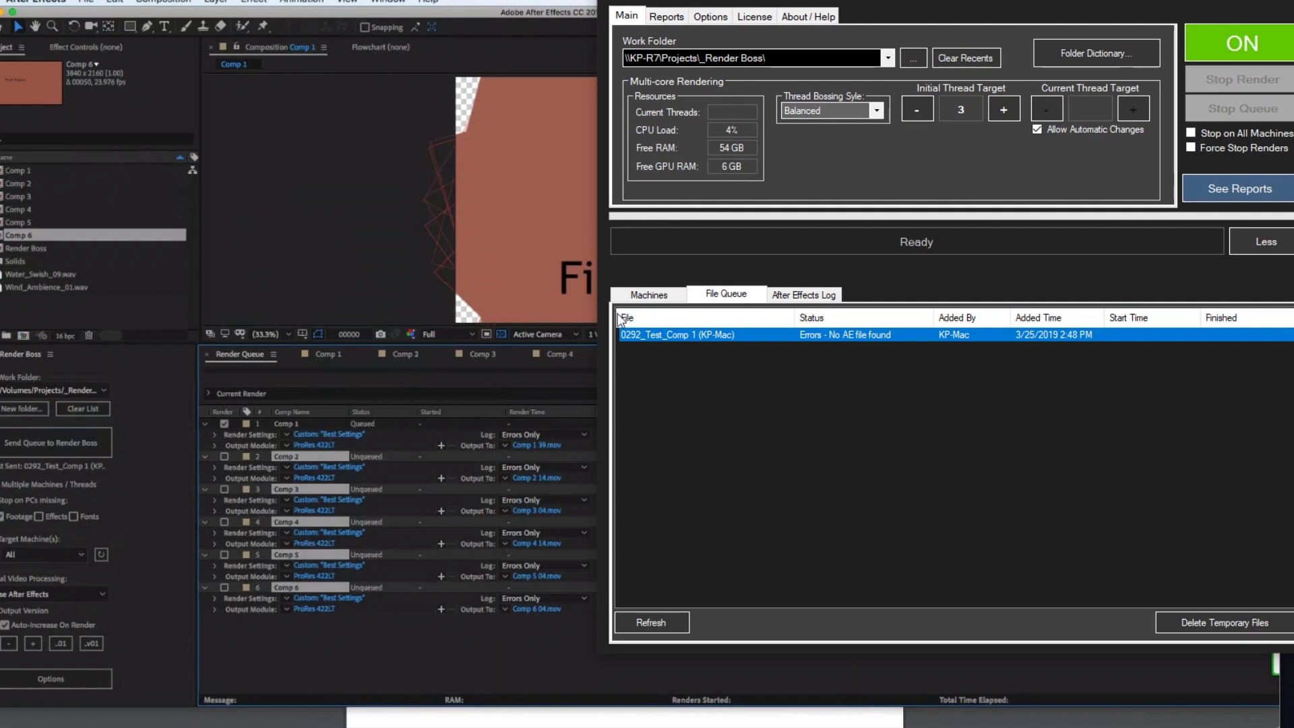
Step: Change the queued Comp 1 file's AE project location, choosing \\KP-R7\Projects\Tests\Projects from the network as the new path
{"action": "right_click", "coordinate": [671, 334]}
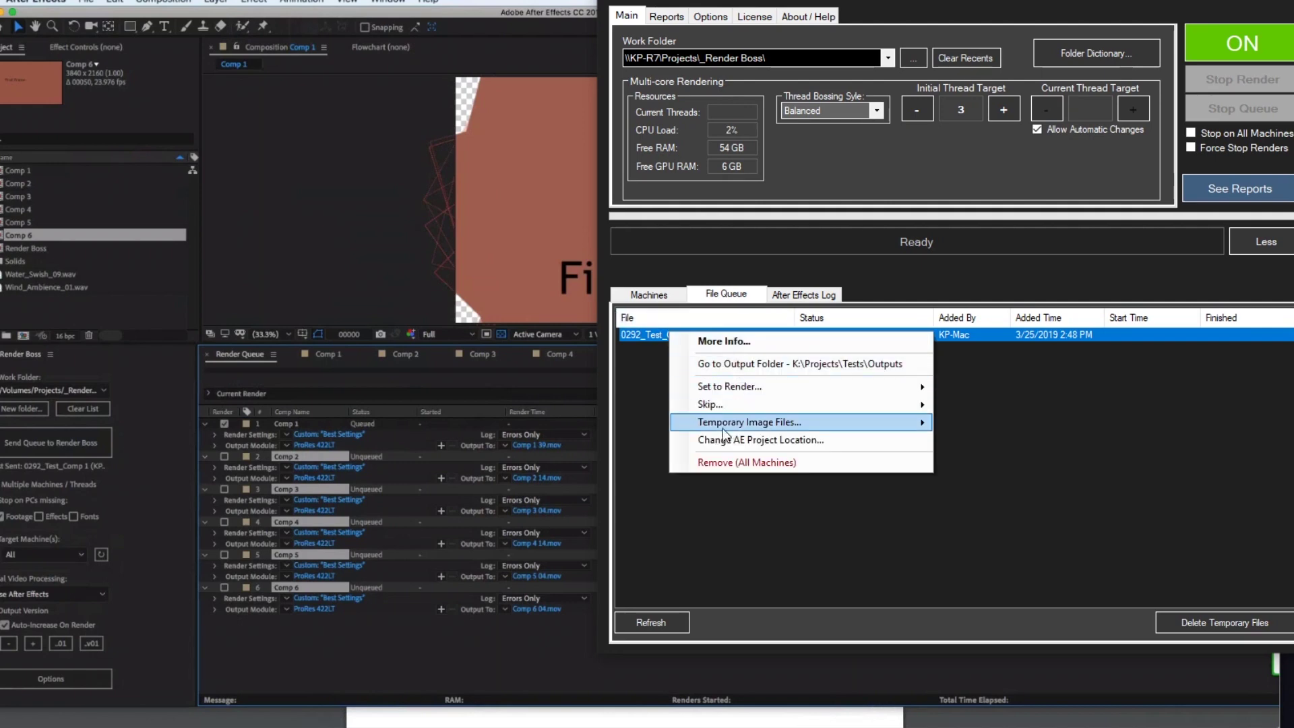
{"action": "left_click", "coordinate": [771, 443]}
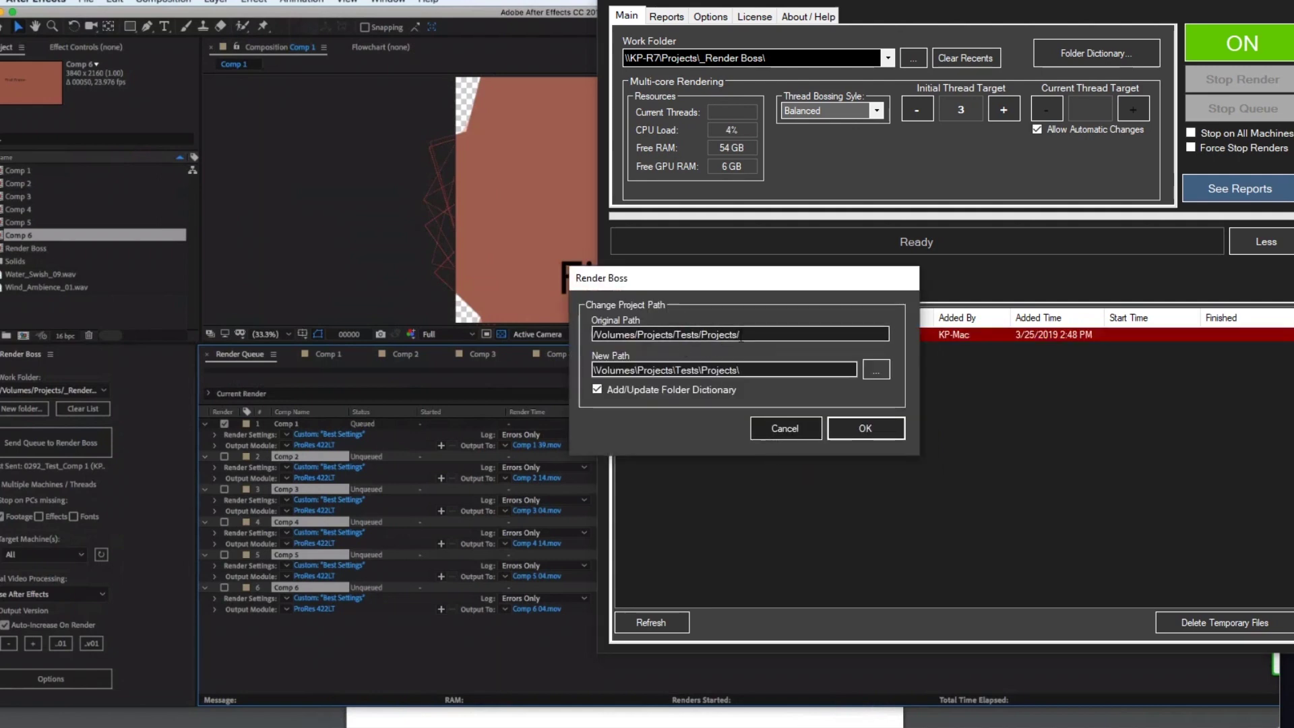
{"action": "left_click_drag", "start_coordinate": [742, 337], "coordinate": [593, 335]}
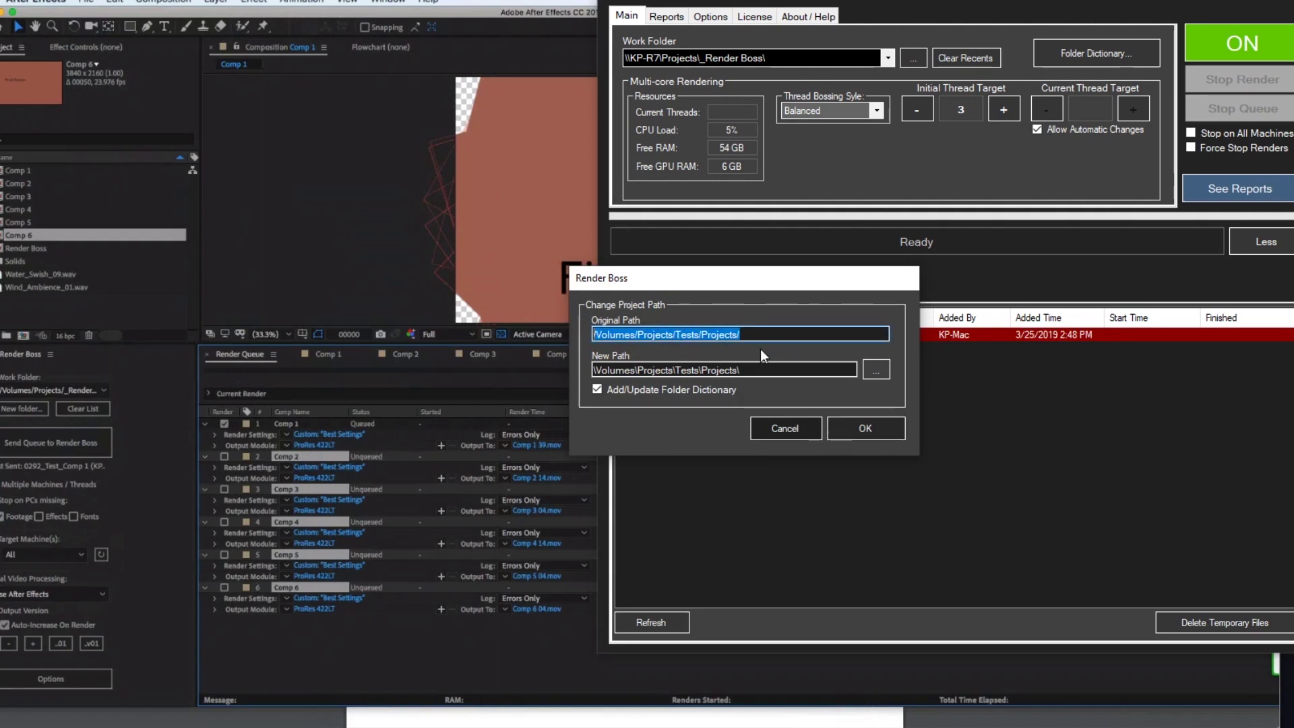
{"action": "left_click", "coordinate": [751, 371]}
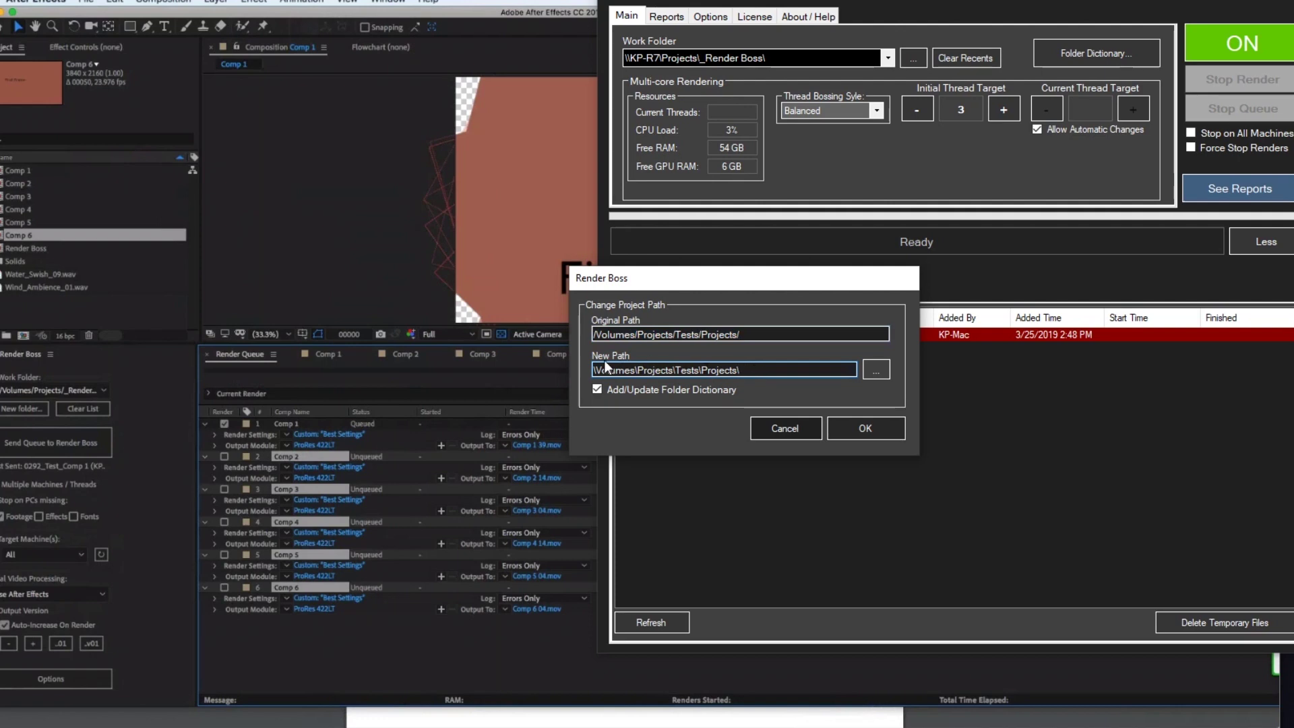
{"action": "left_click", "coordinate": [872, 371]}
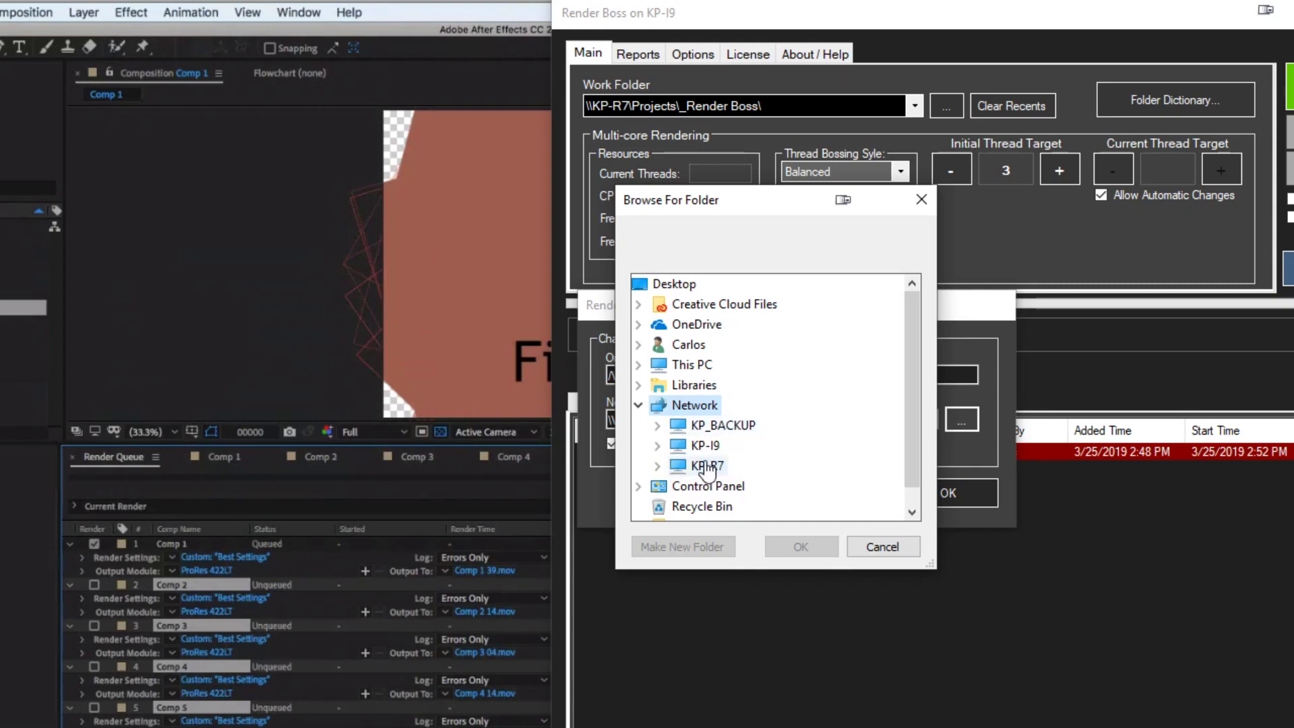
{"action": "left_click", "coordinate": [704, 466]}
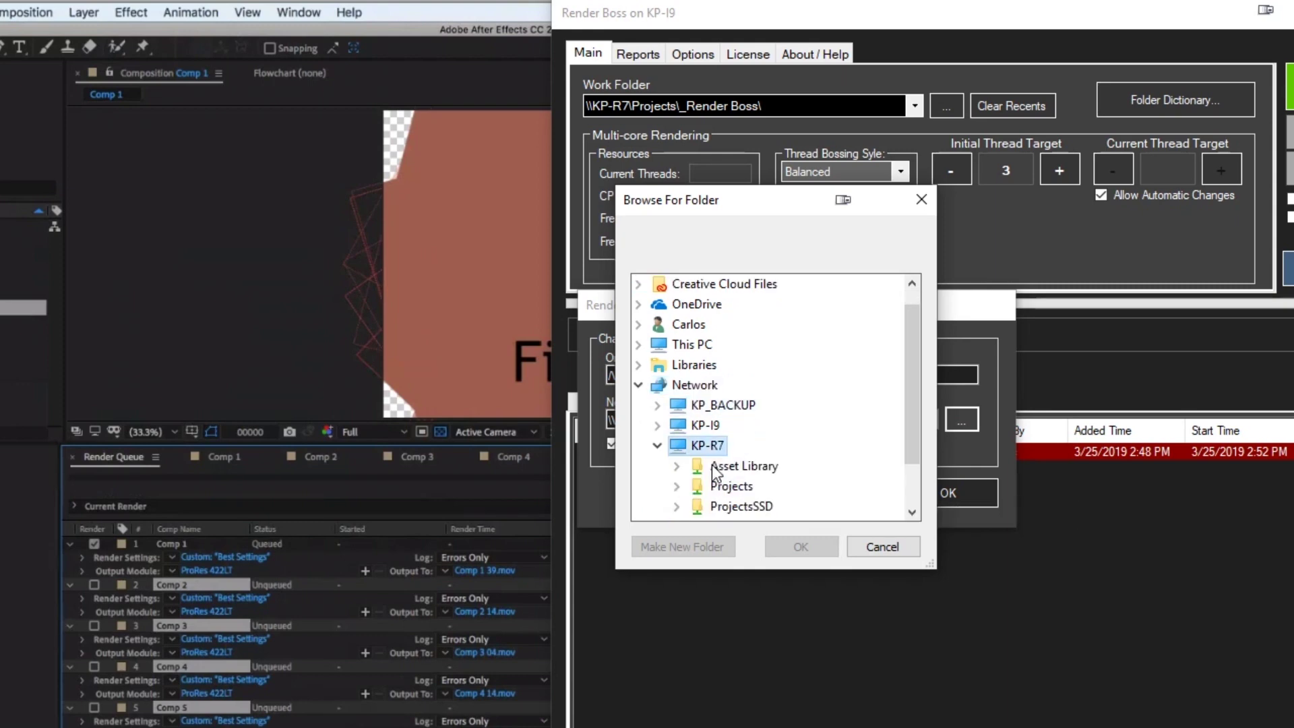
{"action": "left_click", "coordinate": [771, 419]}
{"action": "scroll", "coordinate": [771, 390], "scroll_direction": "down", "scroll_amount": 4}
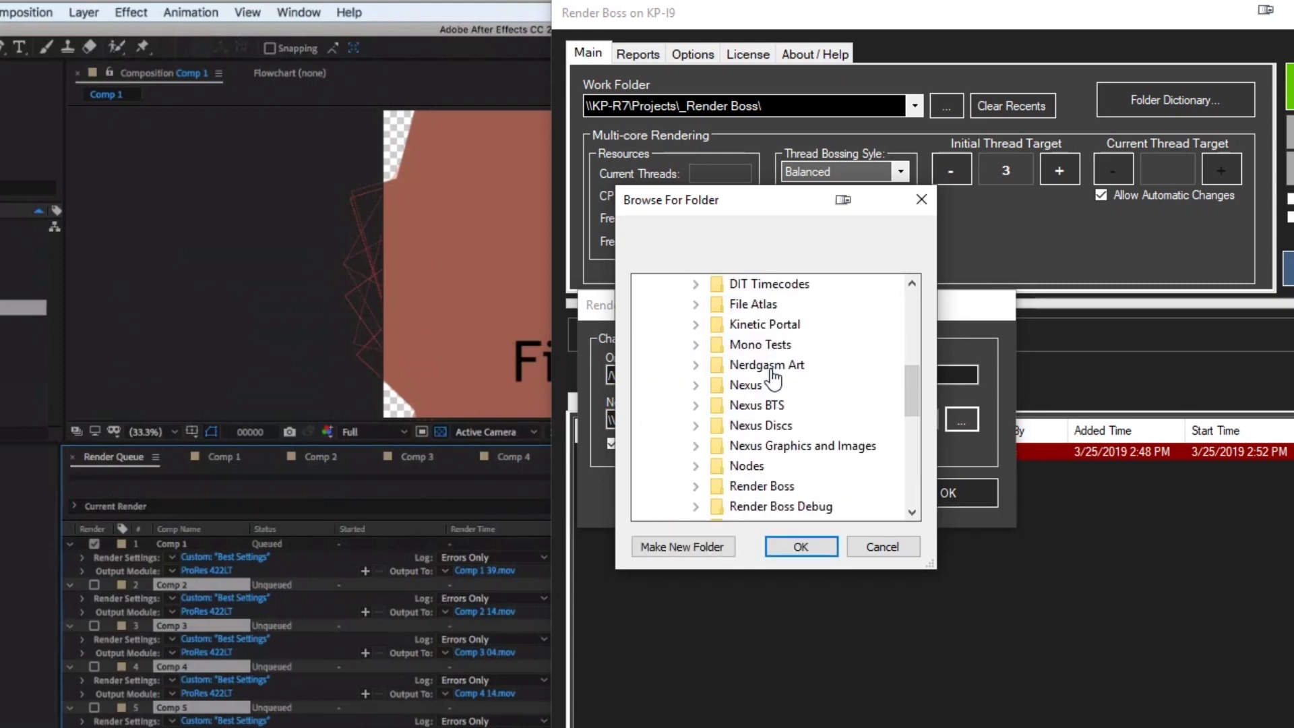
{"action": "scroll", "coordinate": [773, 375], "scroll_direction": "down", "scroll_amount": 3}
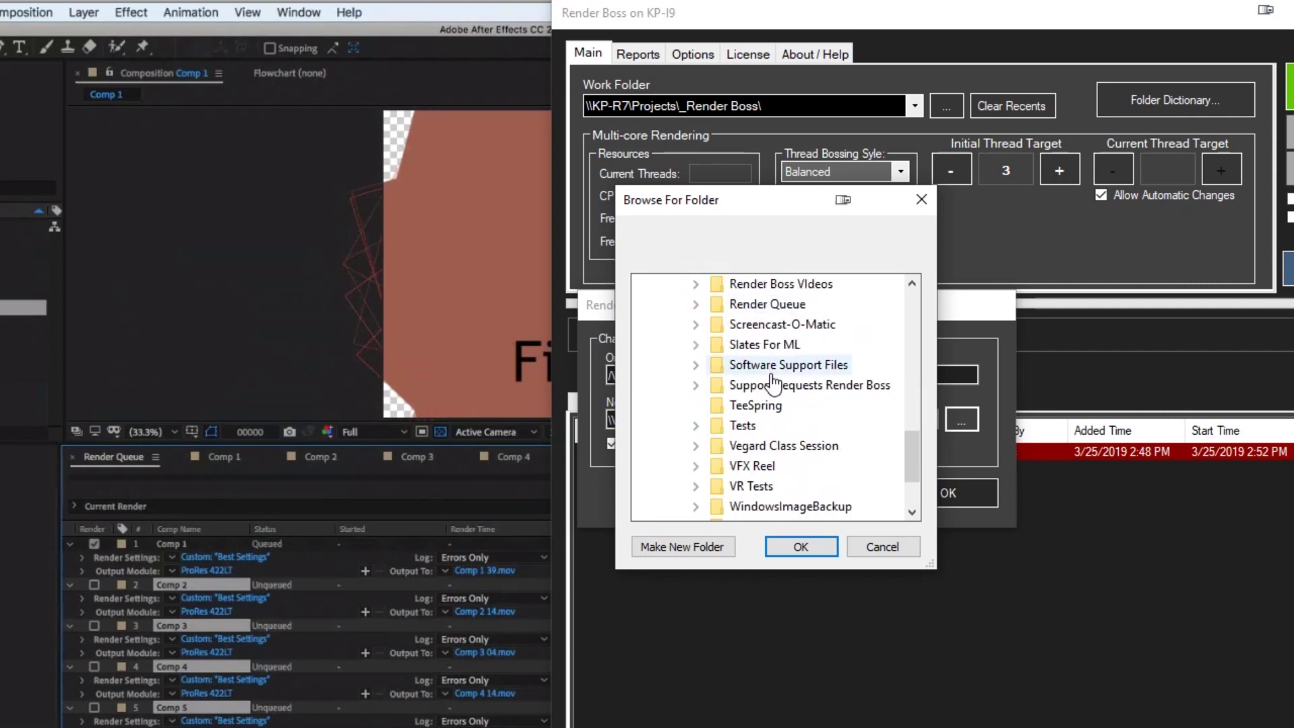
{"action": "left_click", "coordinate": [745, 425]}
{"action": "scroll", "coordinate": [775, 384], "scroll_direction": "down", "scroll_amount": 2}
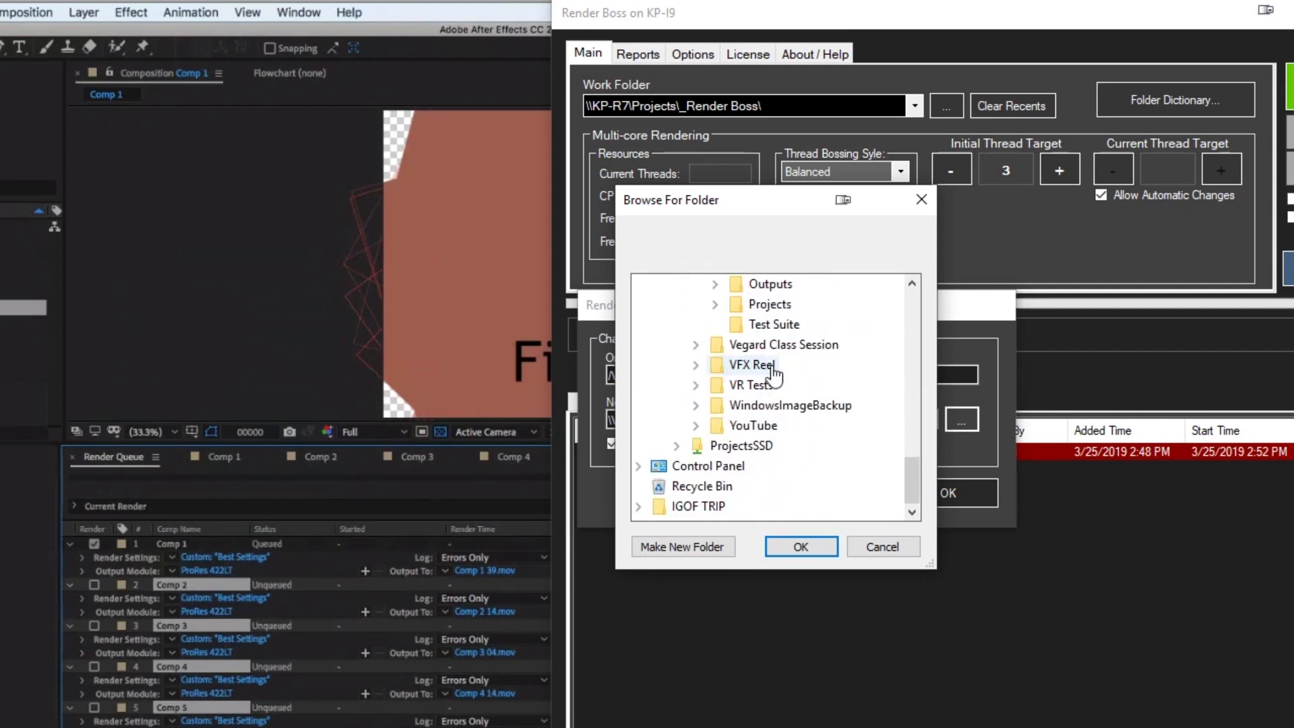
{"action": "left_click", "coordinate": [768, 304]}
{"action": "left_click", "coordinate": [791, 552]}
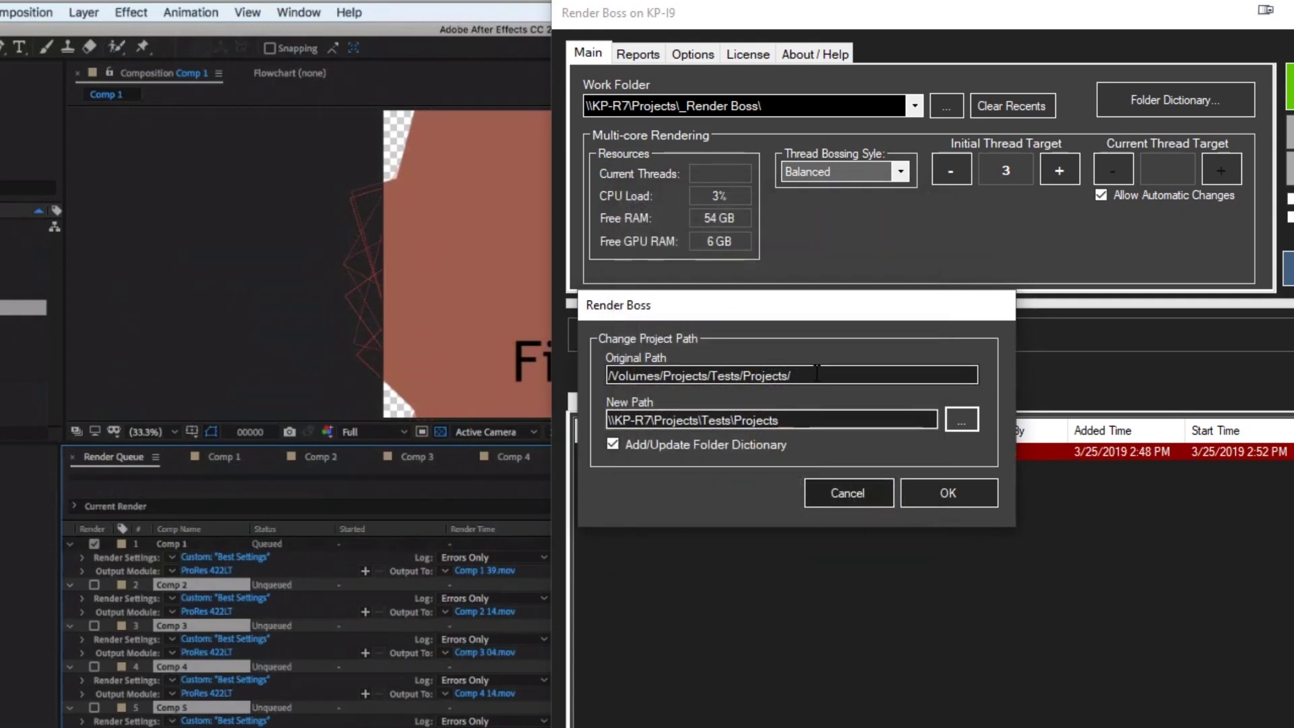
Step: Compare the original Mac path with the new network path and apply the change with Add/Update Folder Dictionary enabled
{"action": "left_click_drag", "start_coordinate": [626, 376], "coordinate": [895, 397]}
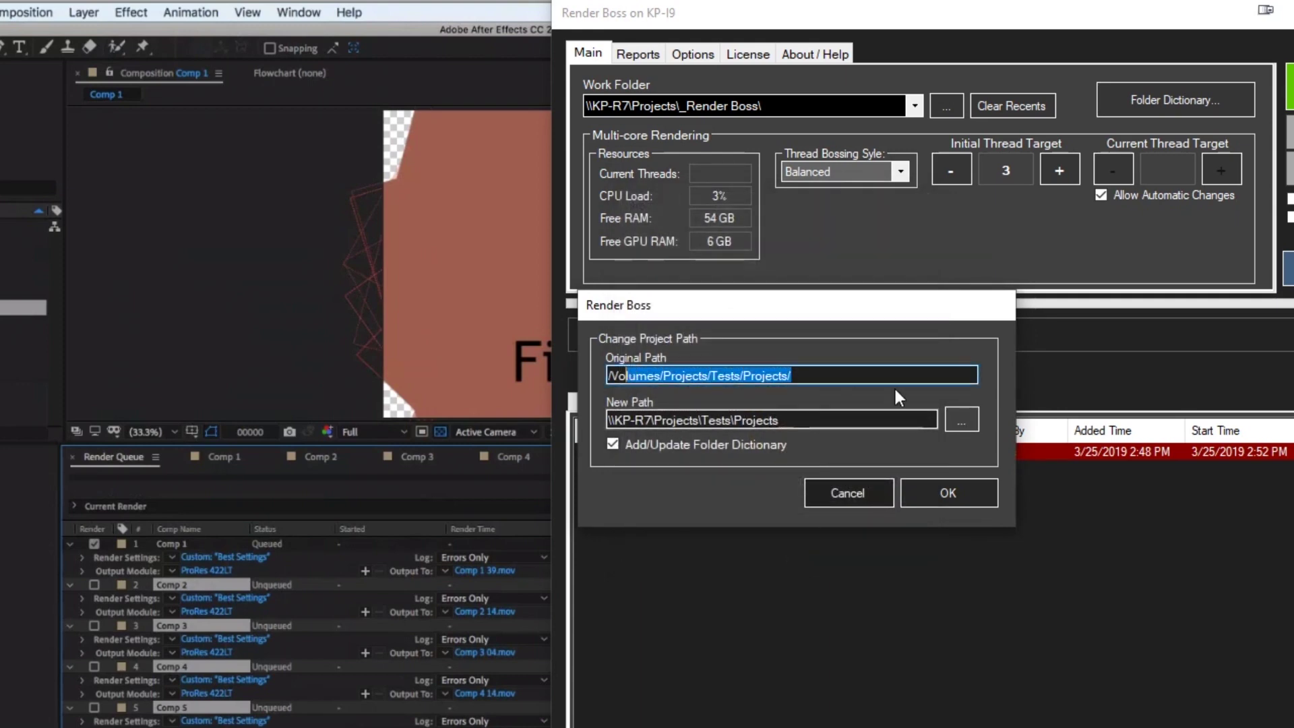
{"action": "left_click", "coordinate": [804, 373]}
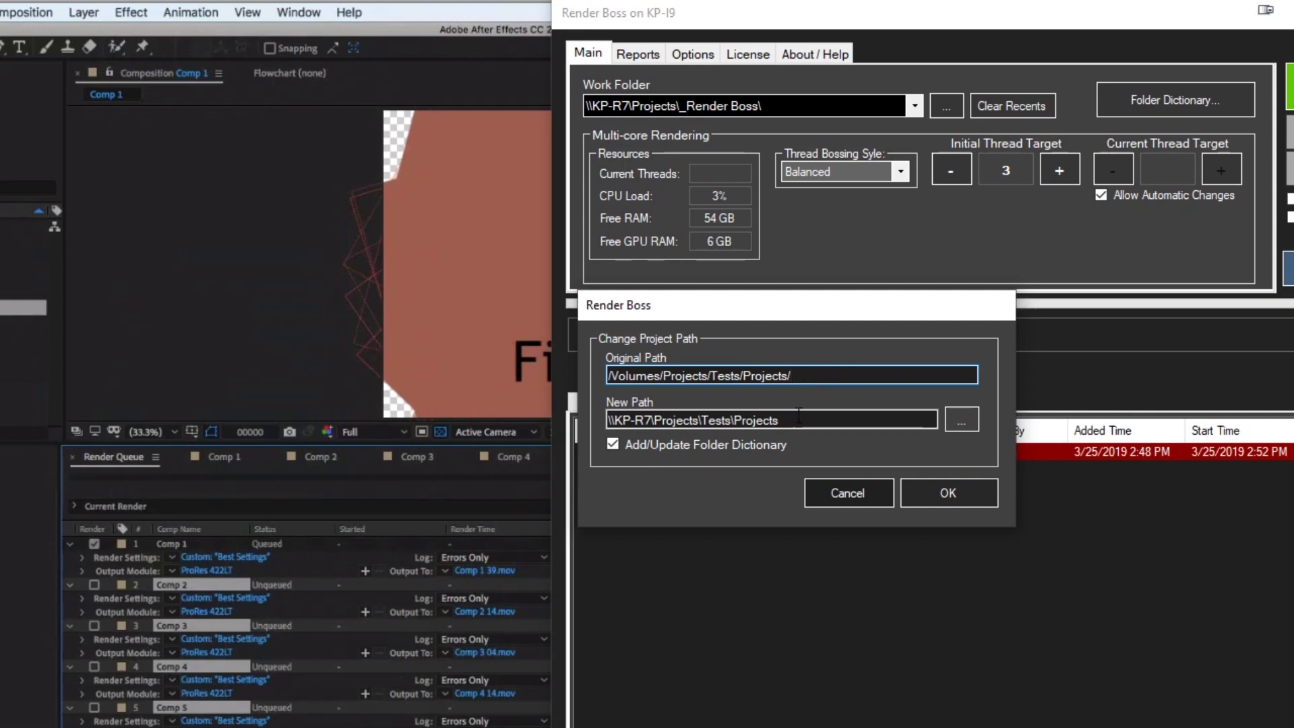
{"action": "key", "text": "Tab"}
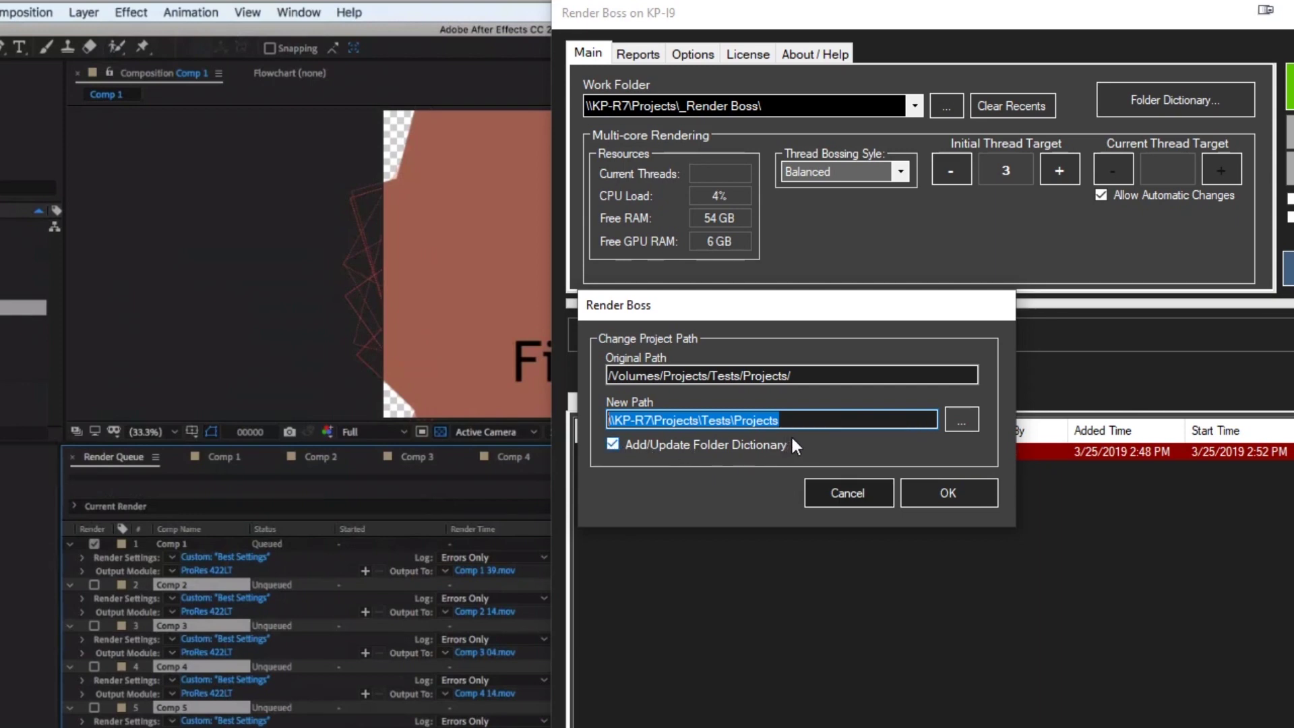
{"action": "left_click_drag", "start_coordinate": [710, 375], "coordinate": [701, 361]}
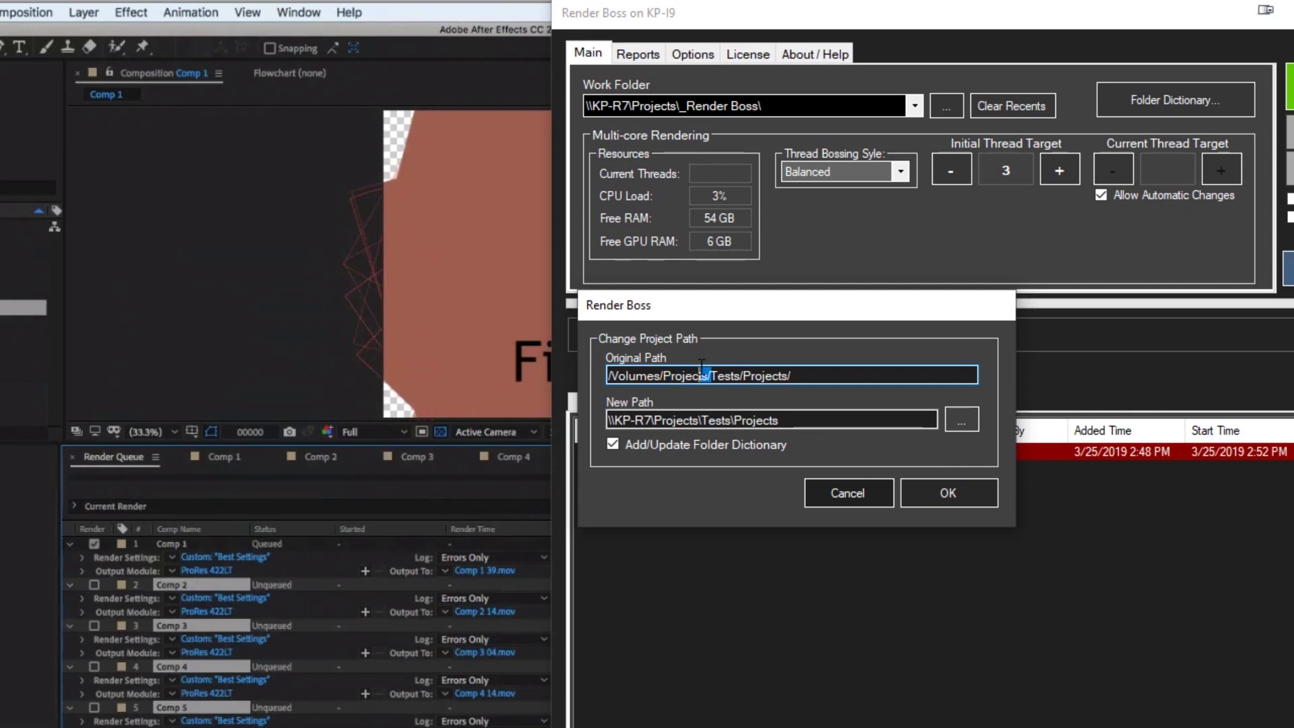
{"action": "left_click", "coordinate": [822, 375]}
{"action": "left_click_drag", "start_coordinate": [710, 375], "coordinate": [607, 375]}
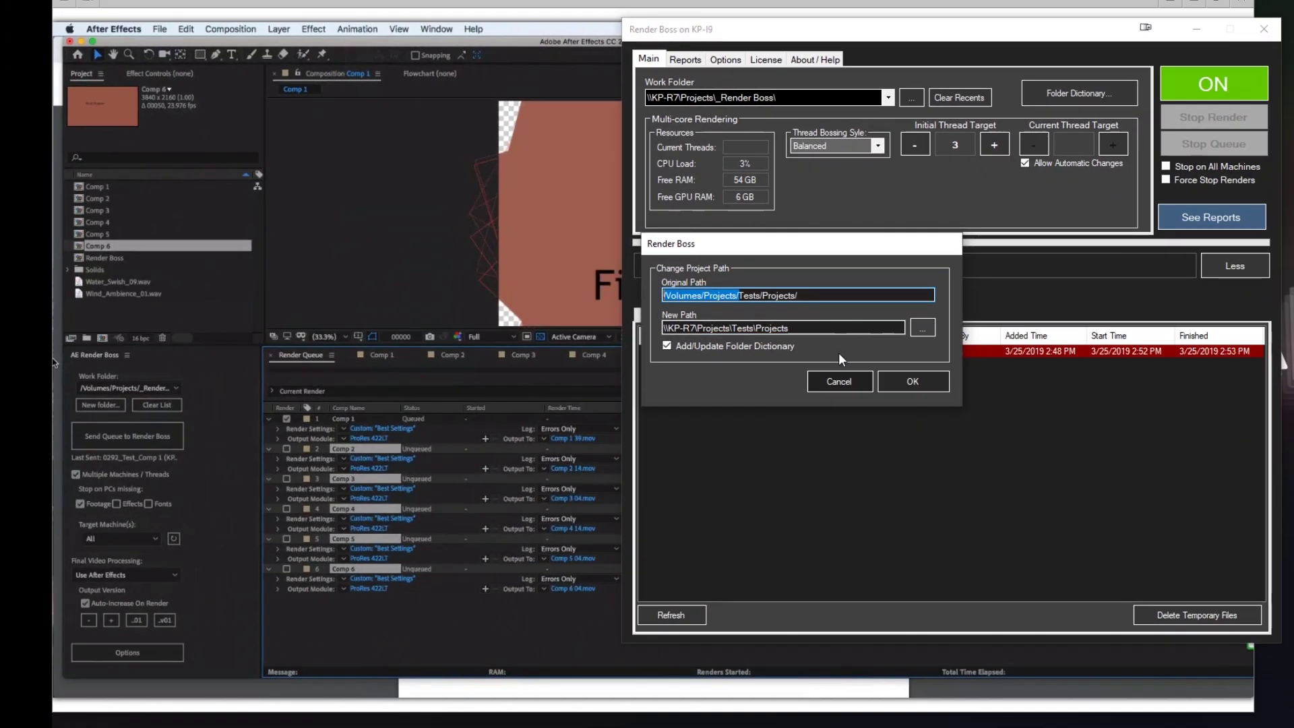
{"action": "left_click", "coordinate": [835, 349]}
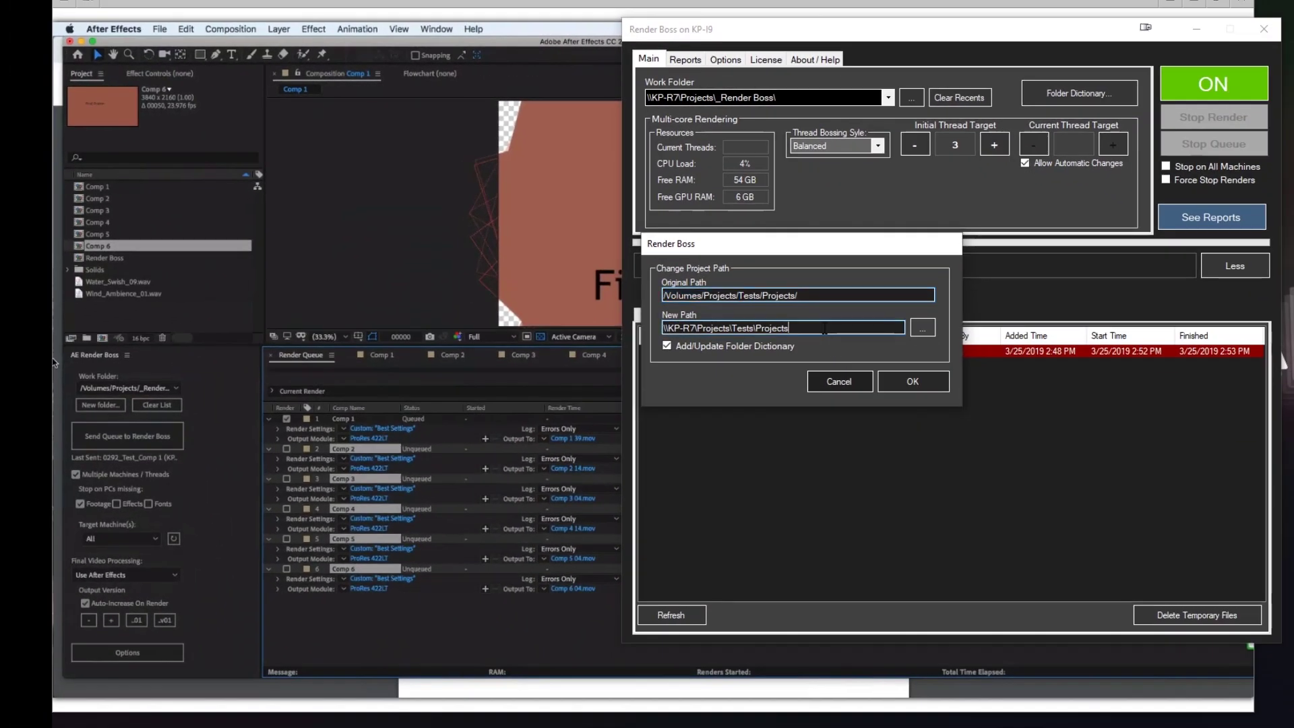
{"action": "left_click", "coordinate": [912, 382]}
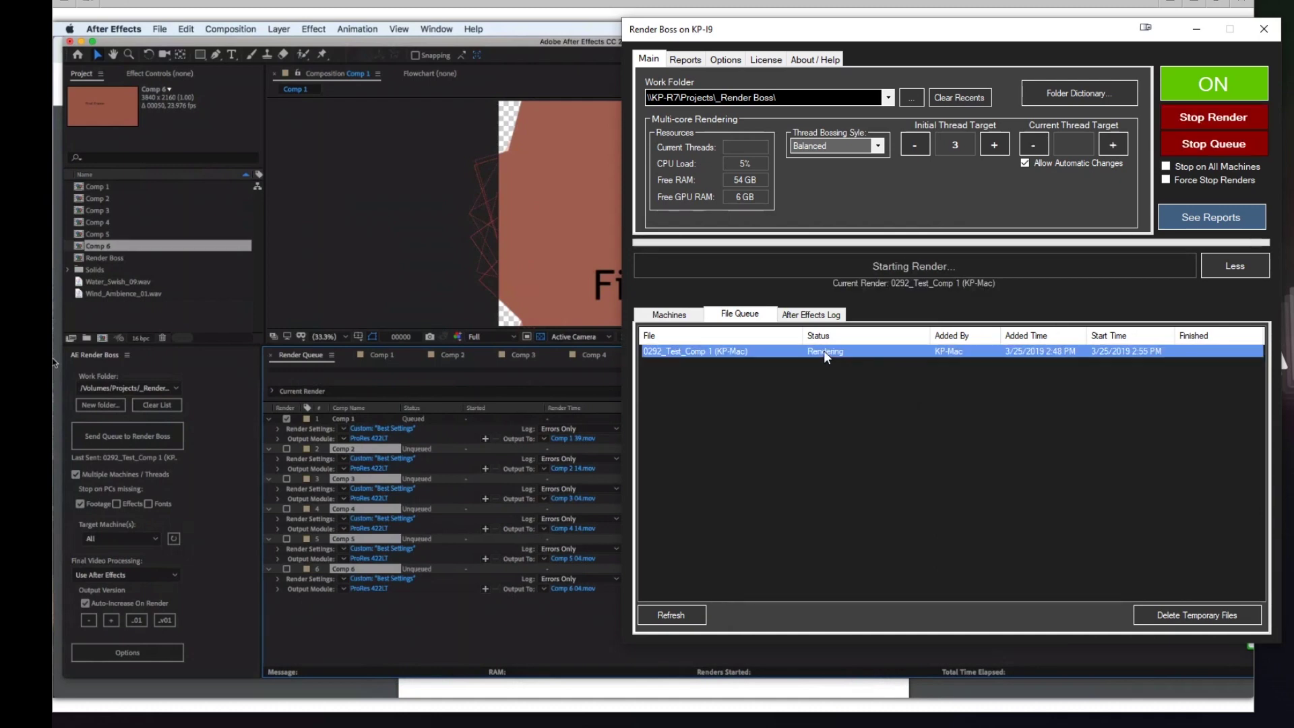
Step: Check the After Effects log and the After Effects file path in the rendering Comp 1 file's information, and close the info window
{"action": "left_click", "coordinate": [793, 317]}
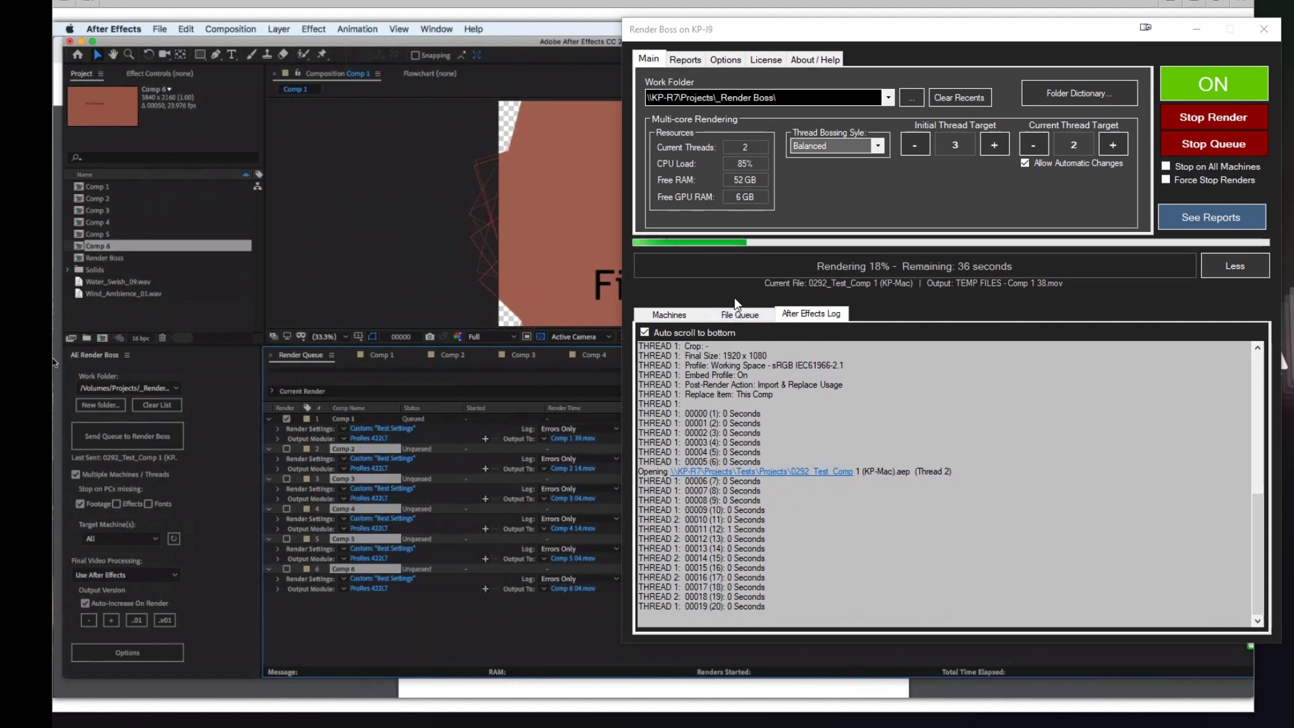
{"action": "left_click", "coordinate": [741, 315]}
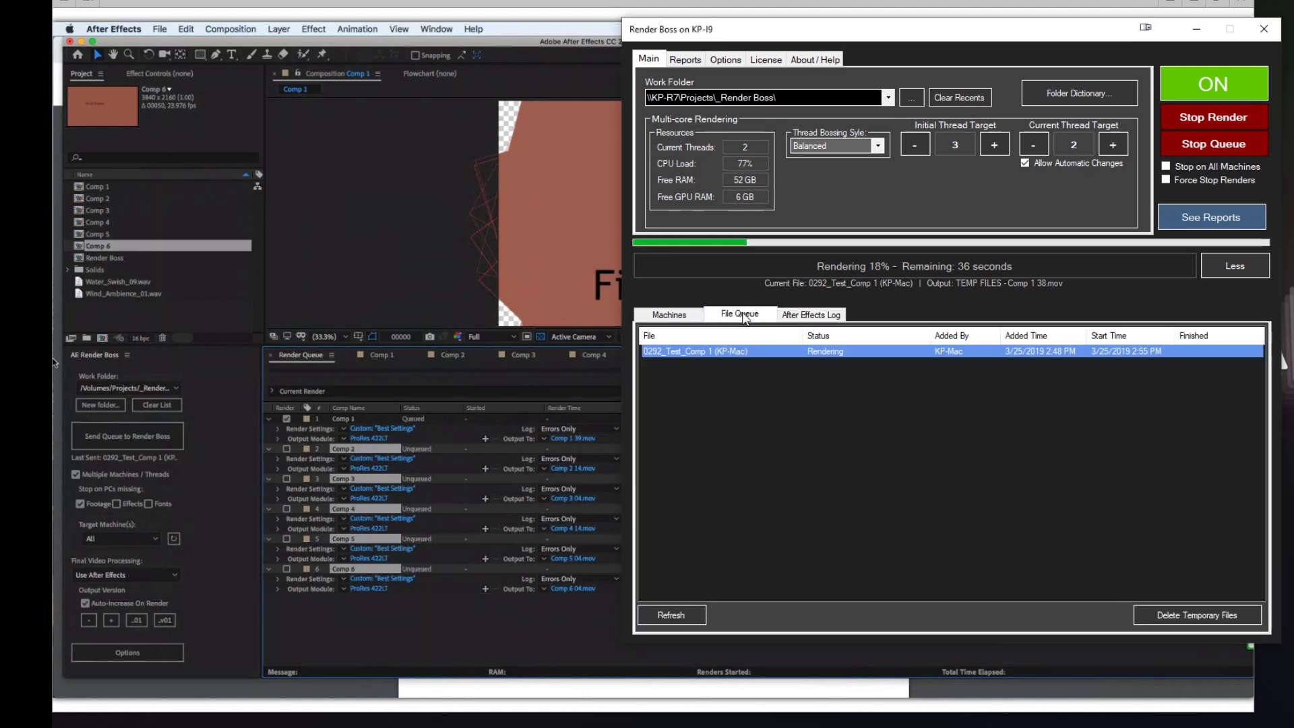
{"action": "double_click", "coordinate": [731, 351]}
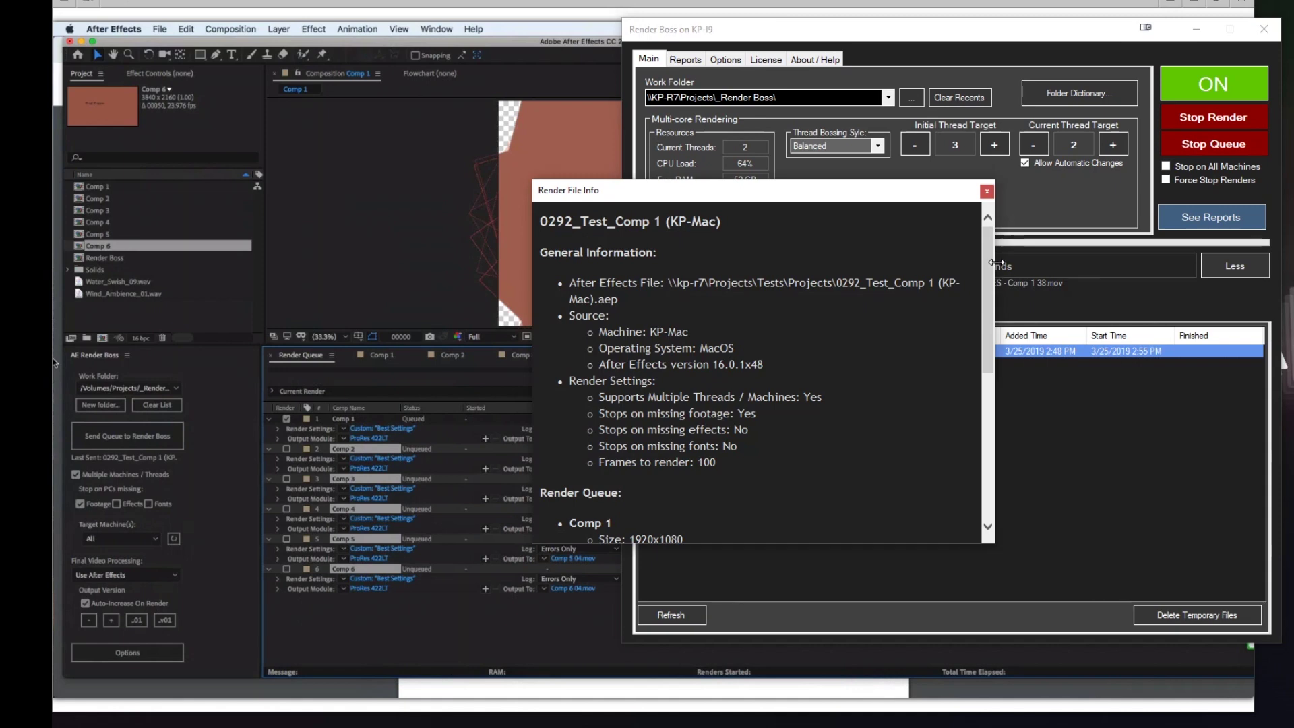
{"action": "left_click_drag", "start_coordinate": [991, 270], "coordinate": [1125, 266]}
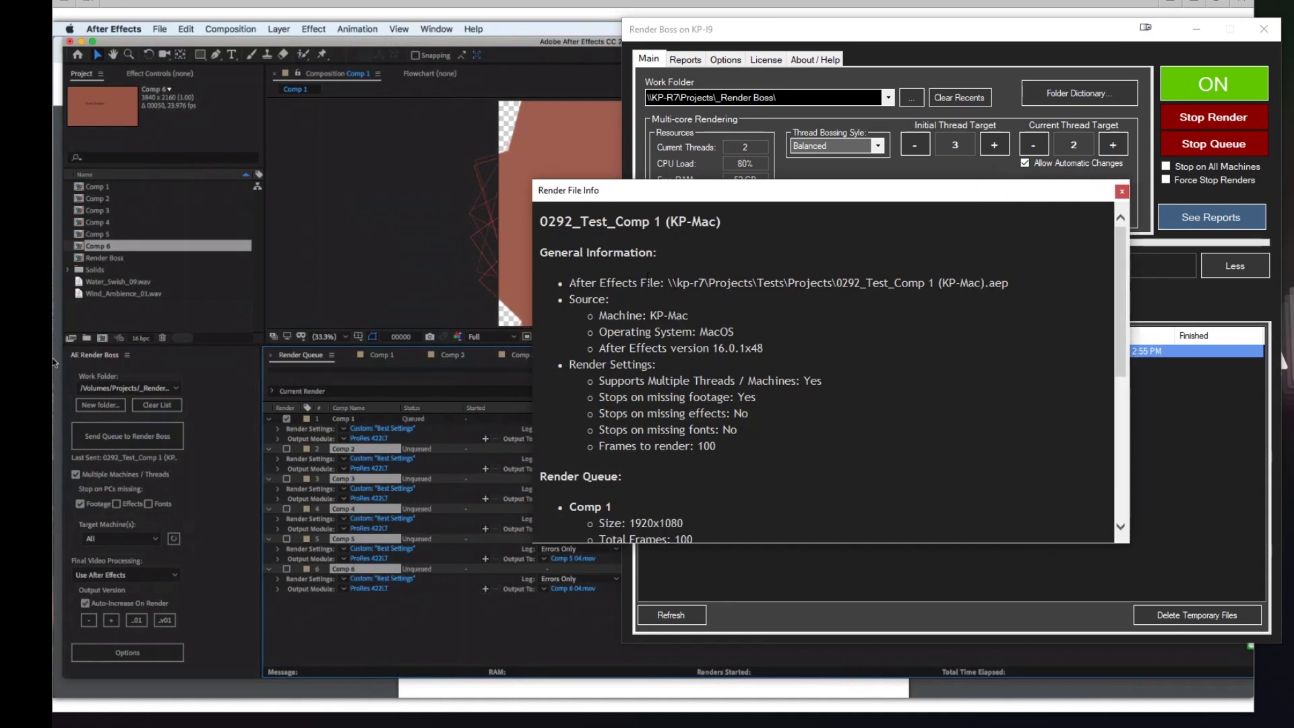
{"action": "left_click_drag", "start_coordinate": [669, 283], "coordinate": [1012, 286]}
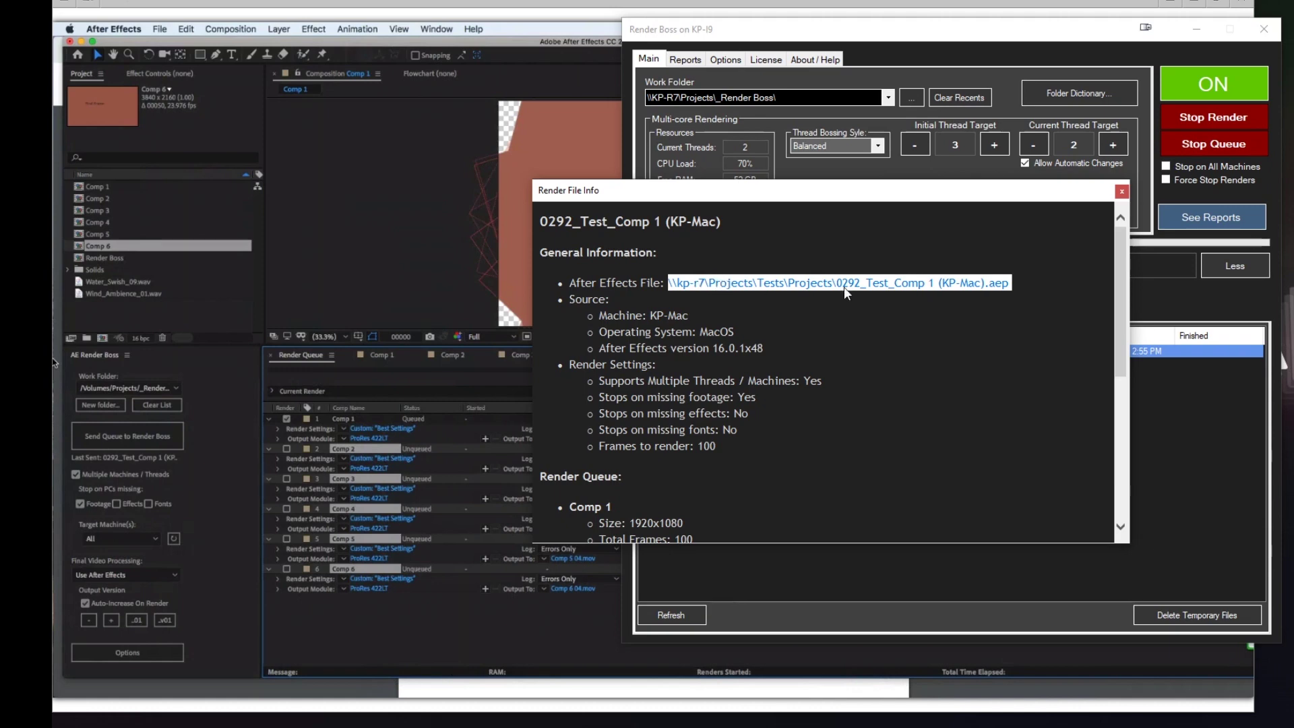
{"action": "left_click", "coordinate": [962, 286]}
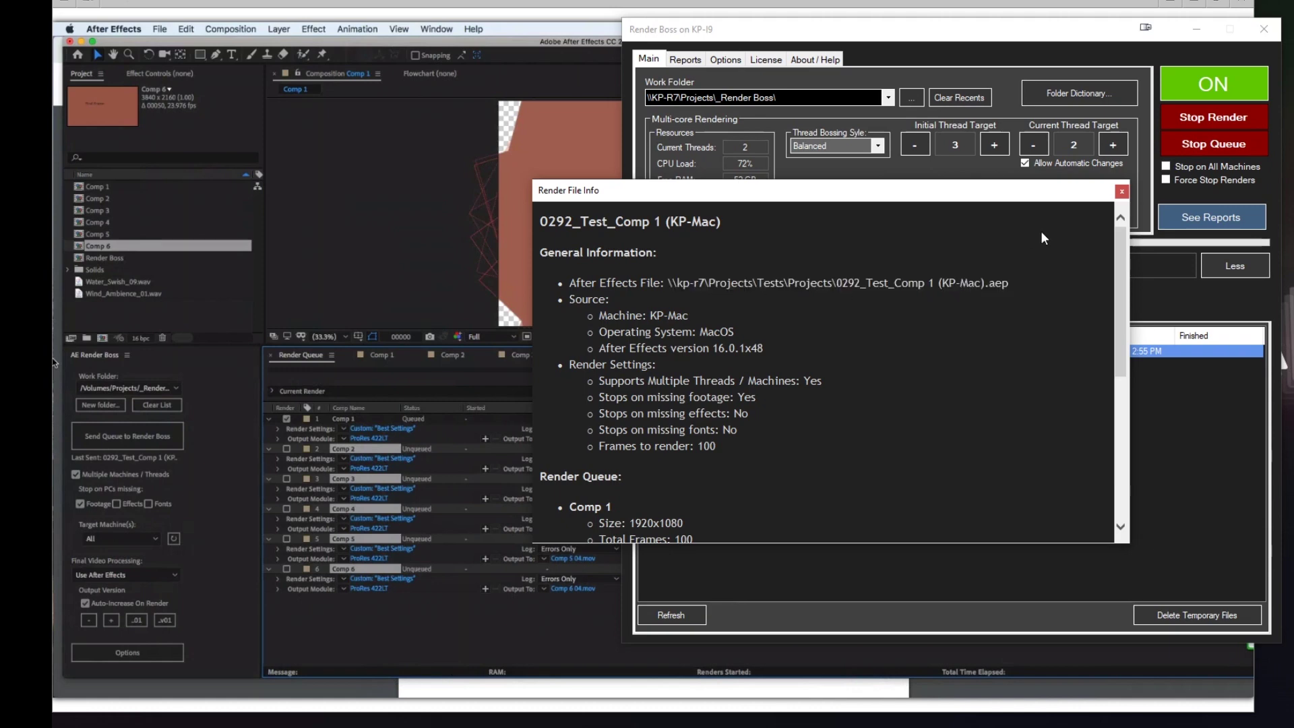
{"action": "left_click", "coordinate": [1121, 194]}
Step: Open the Folder Dictionary, view the /Volumes/Projects/ entry, and arrange the Comp 1 file's widened render information below it
{"action": "left_click", "coordinate": [1082, 95]}
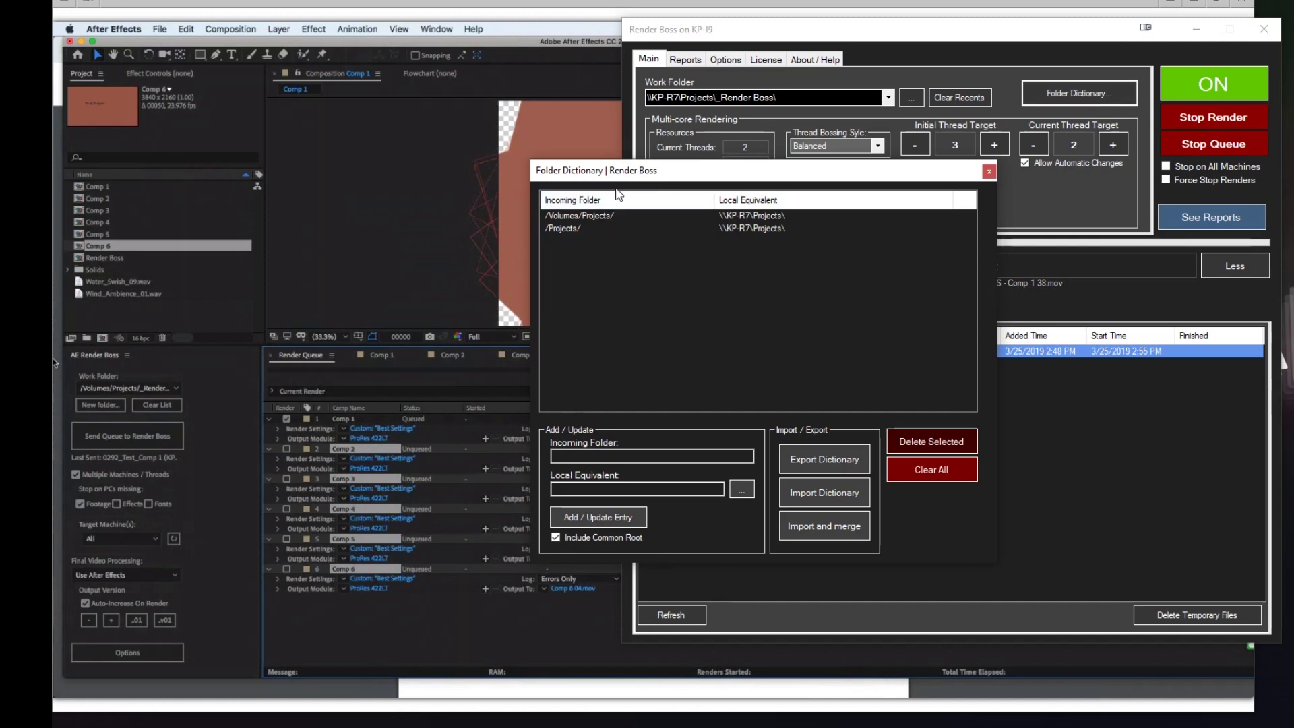
{"action": "left_click_drag", "start_coordinate": [825, 178], "coordinate": [772, 147]}
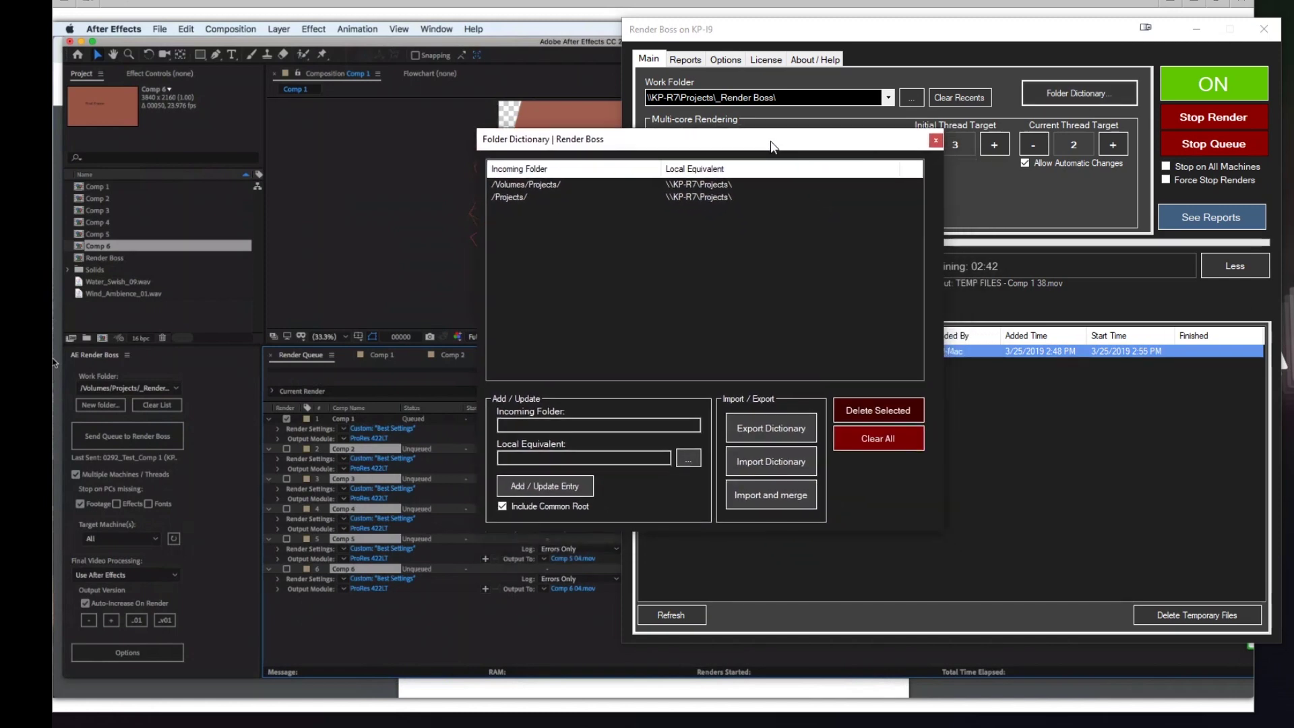
{"action": "left_click", "coordinate": [543, 184]}
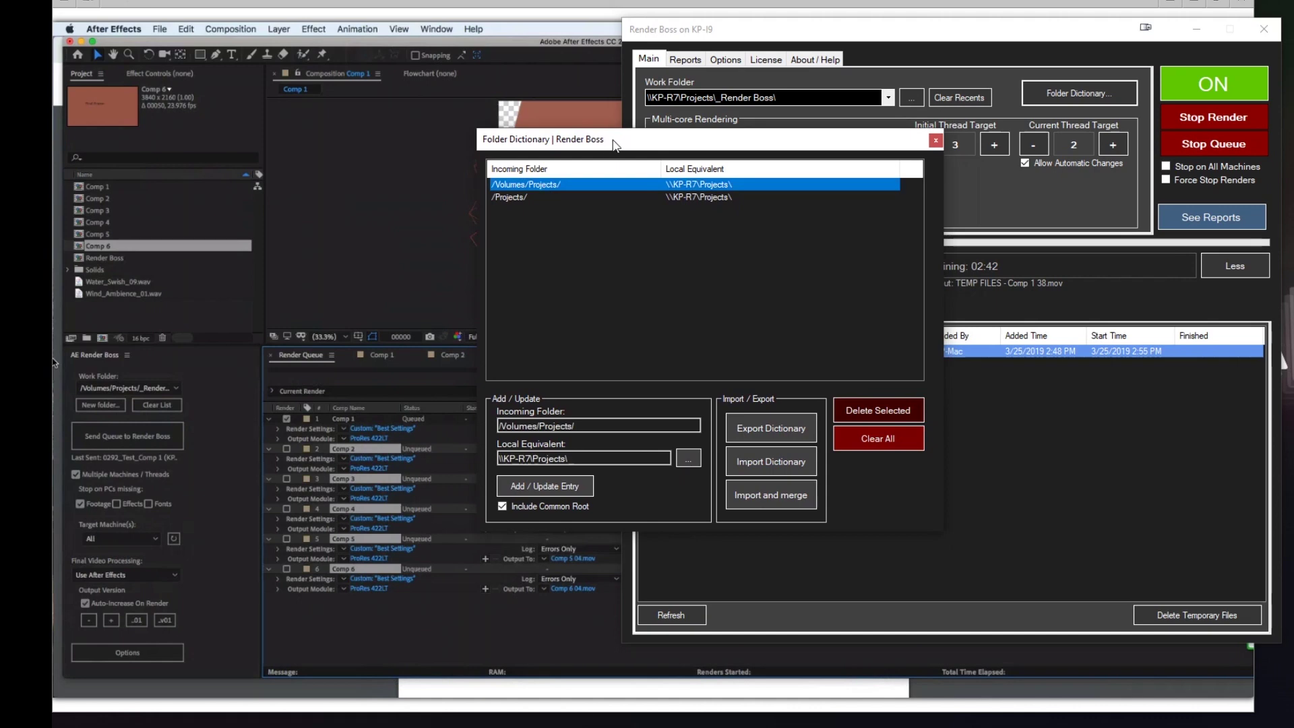
{"action": "left_click_drag", "start_coordinate": [615, 140], "coordinate": [469, 127]}
{"action": "double_click", "coordinate": [827, 349]}
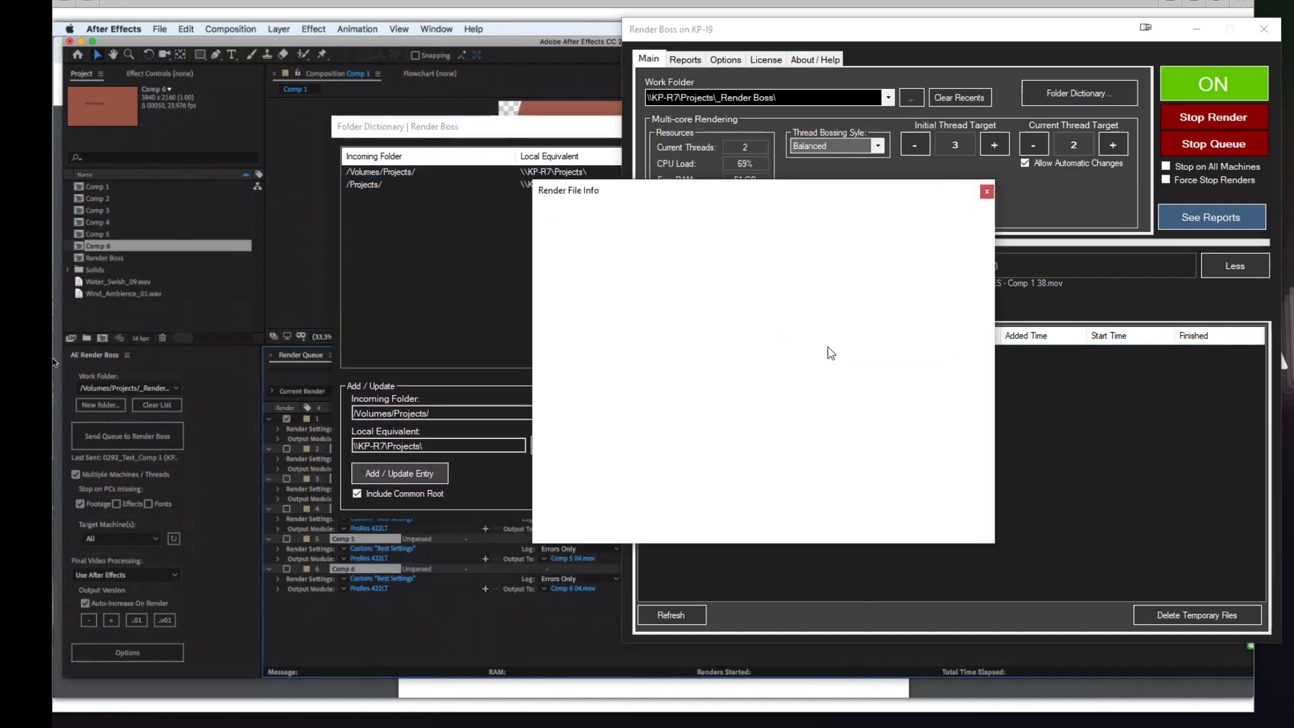
{"action": "left_click_drag", "start_coordinate": [631, 196], "coordinate": [391, 247]}
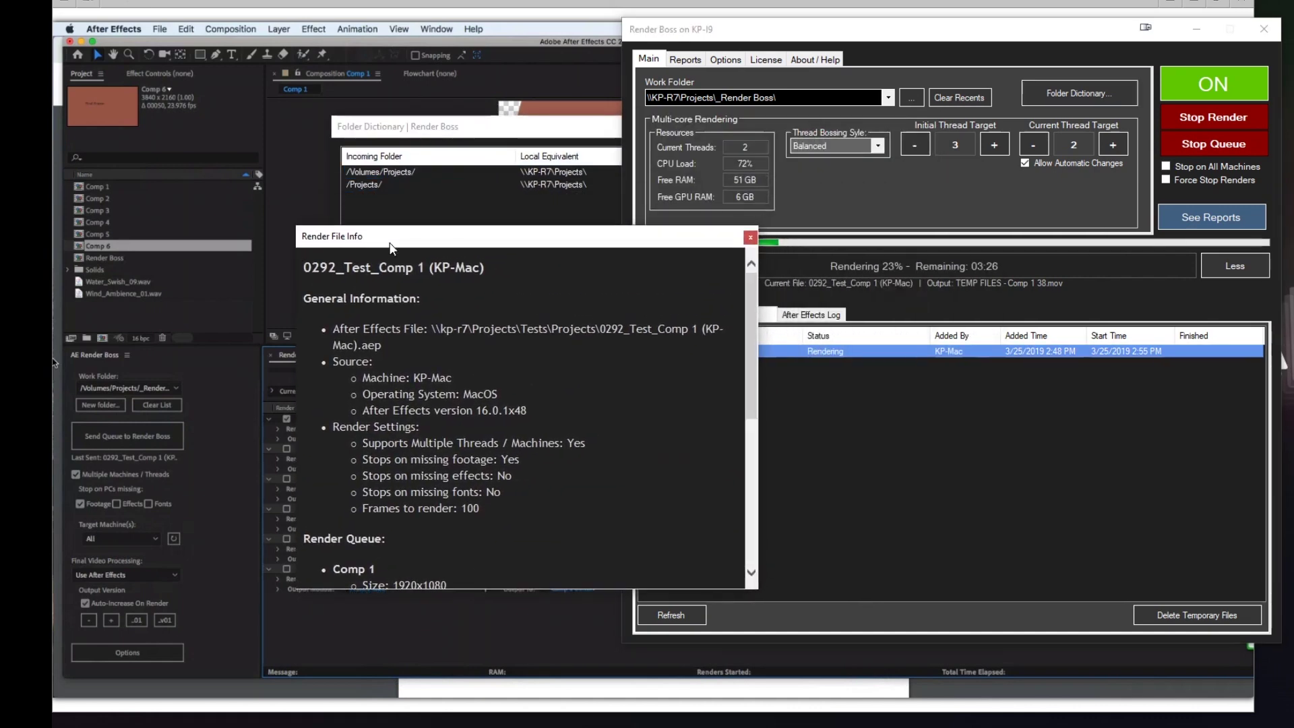
{"action": "left_click_drag", "start_coordinate": [754, 364], "coordinate": [917, 364]}
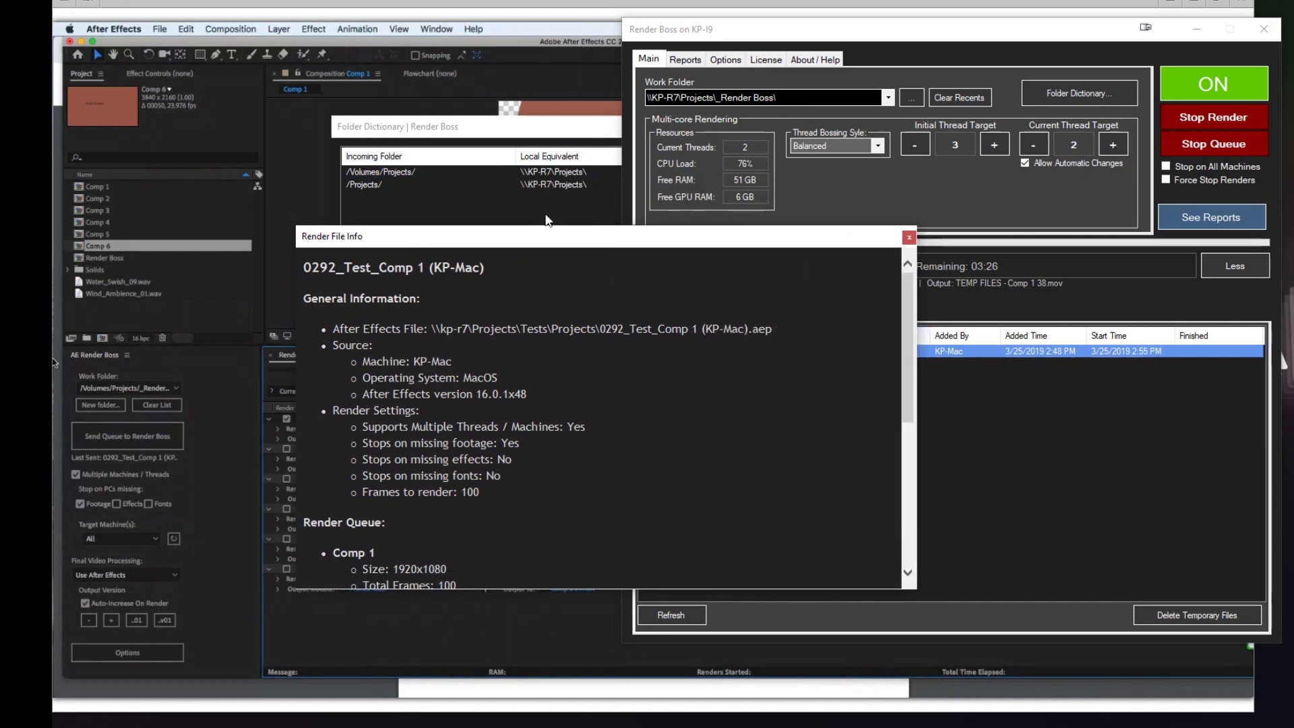
Step: Compare the /Volumes/Projects/ entry's local equivalent with the Comp 1 file path, including the Tests\Projects subfolders
{"action": "left_click", "coordinate": [534, 211]}
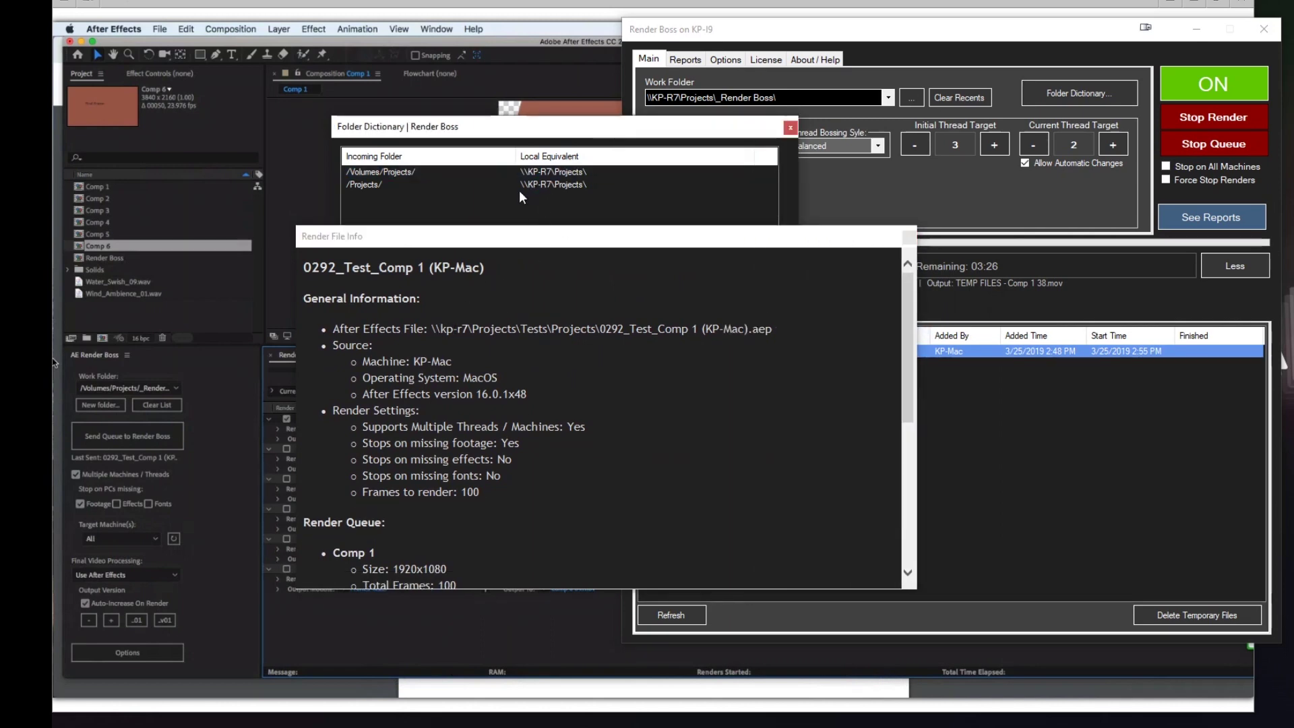
{"action": "left_click_drag", "start_coordinate": [624, 329], "coordinate": [439, 327]}
{"action": "left_click", "coordinate": [555, 172]}
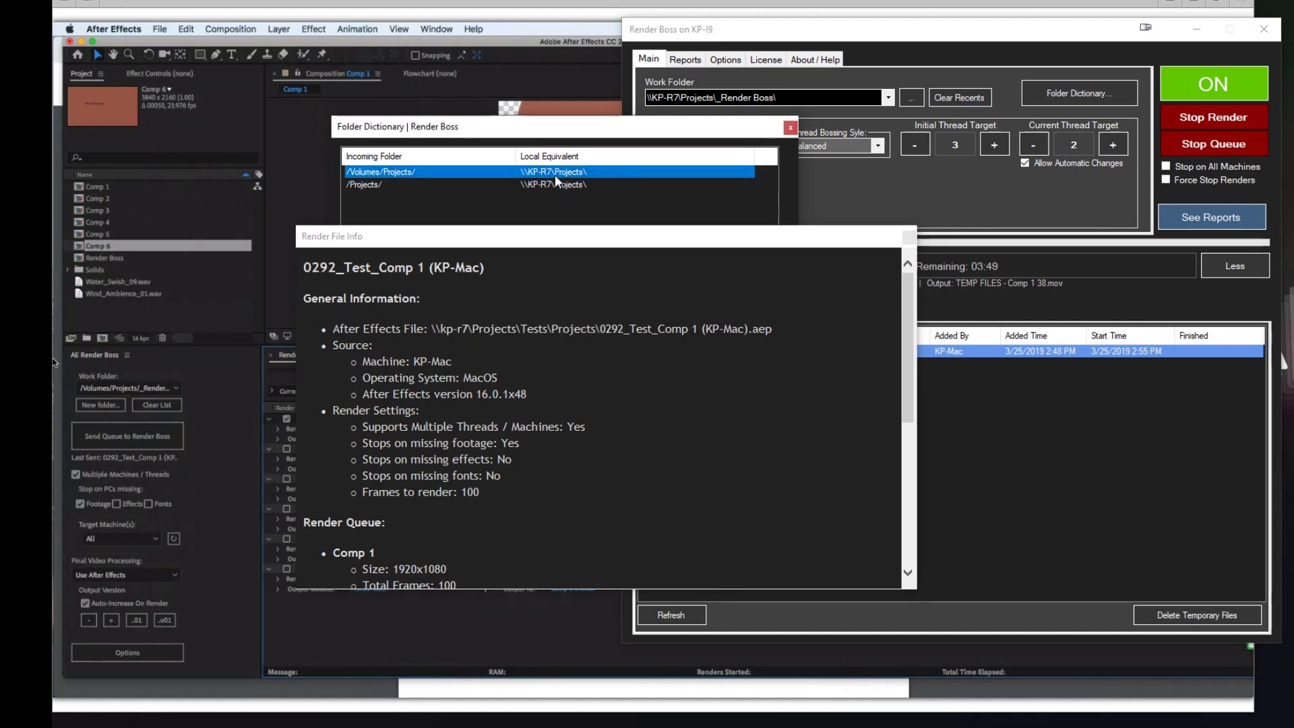
{"action": "left_click_drag", "start_coordinate": [558, 246], "coordinate": [524, 240]}
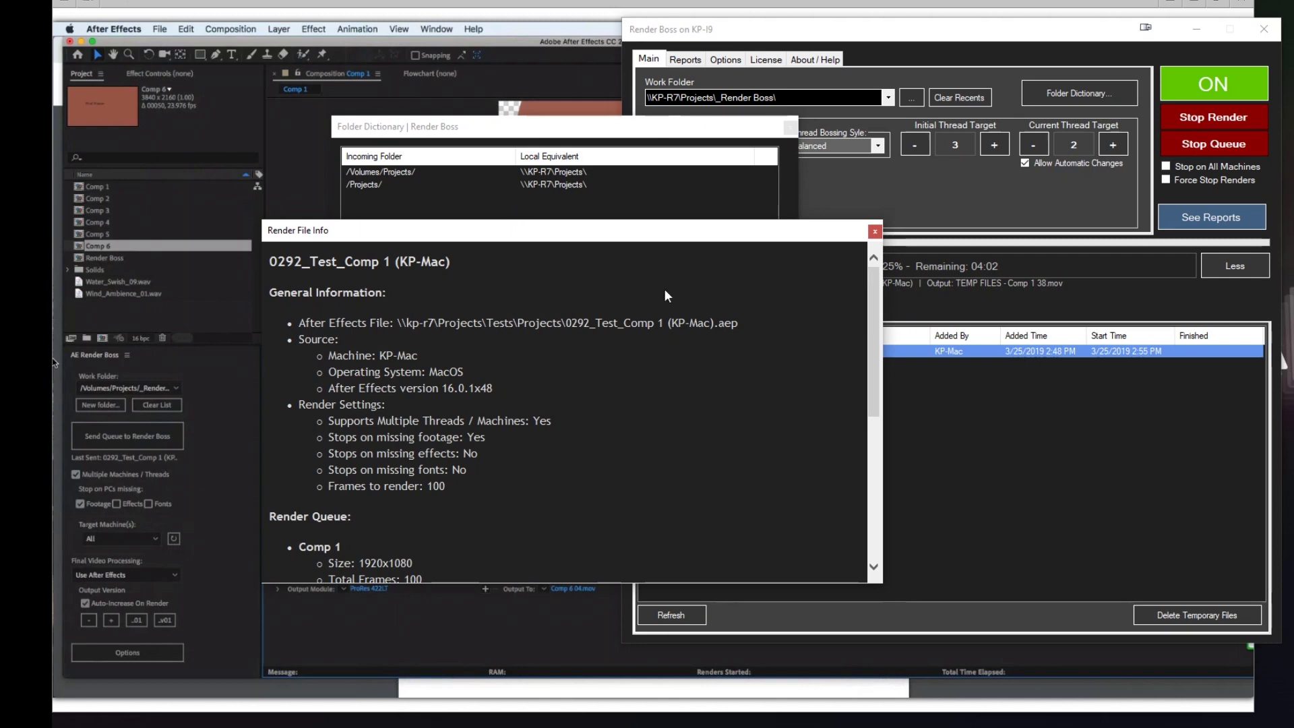
{"action": "double_click", "coordinate": [557, 323]}
{"action": "left_click_drag", "start_coordinate": [558, 323], "coordinate": [590, 324]}
{"action": "left_click", "coordinate": [586, 324]}
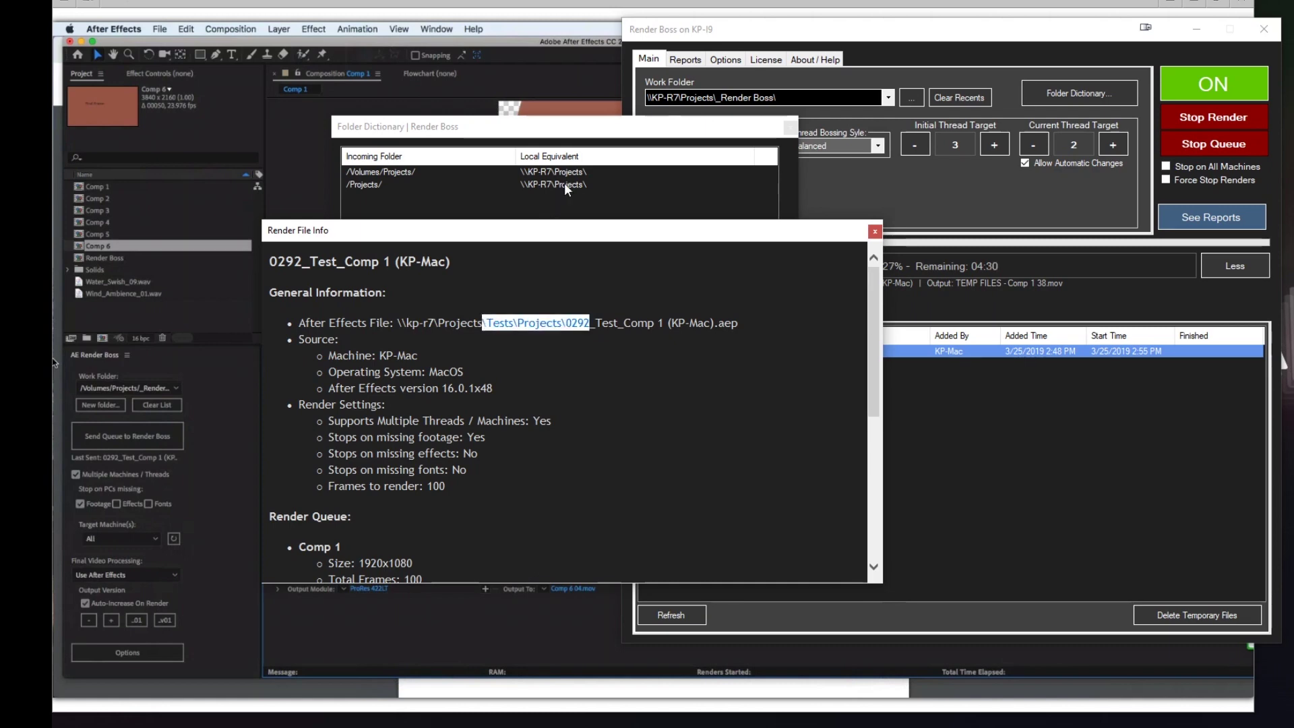
{"action": "left_click", "coordinate": [471, 315]}
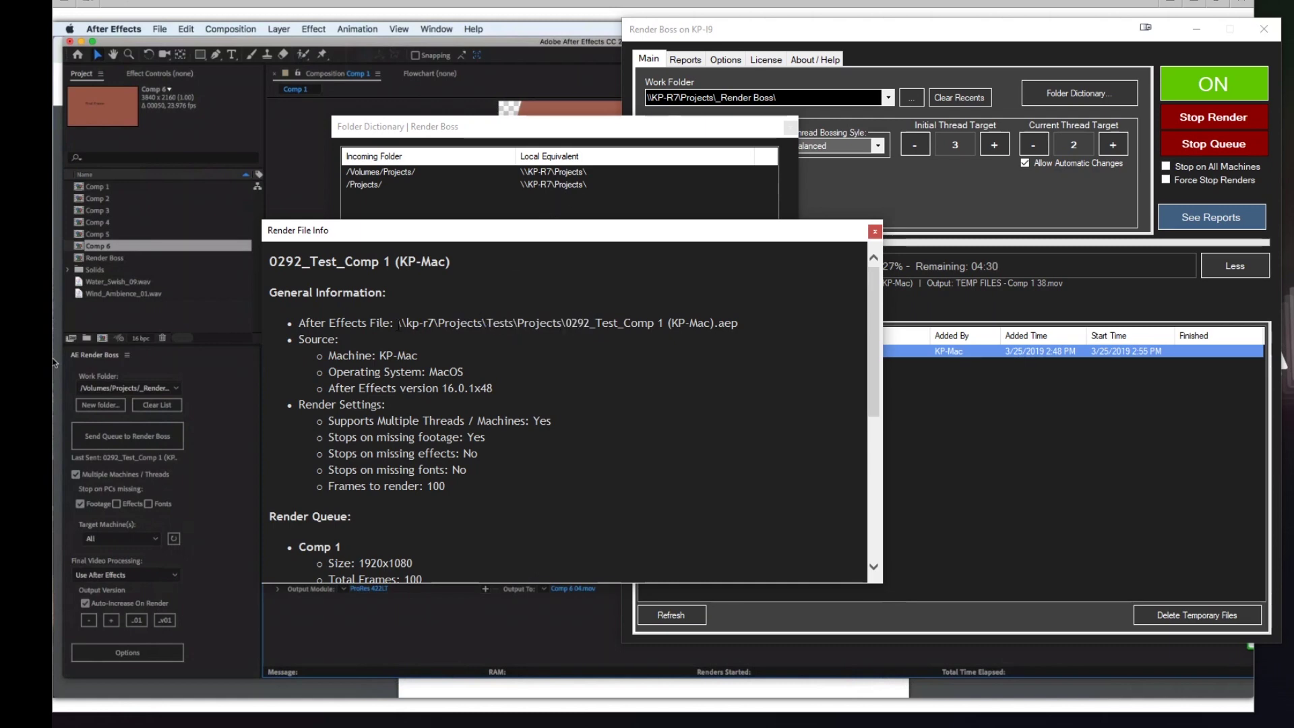
Step: Check the \\kp-r7\Projects root of the file path against the /Volumes/Projects/ and /Projects/ dictionary entries
{"action": "left_click_drag", "start_coordinate": [398, 323], "coordinate": [484, 325]}
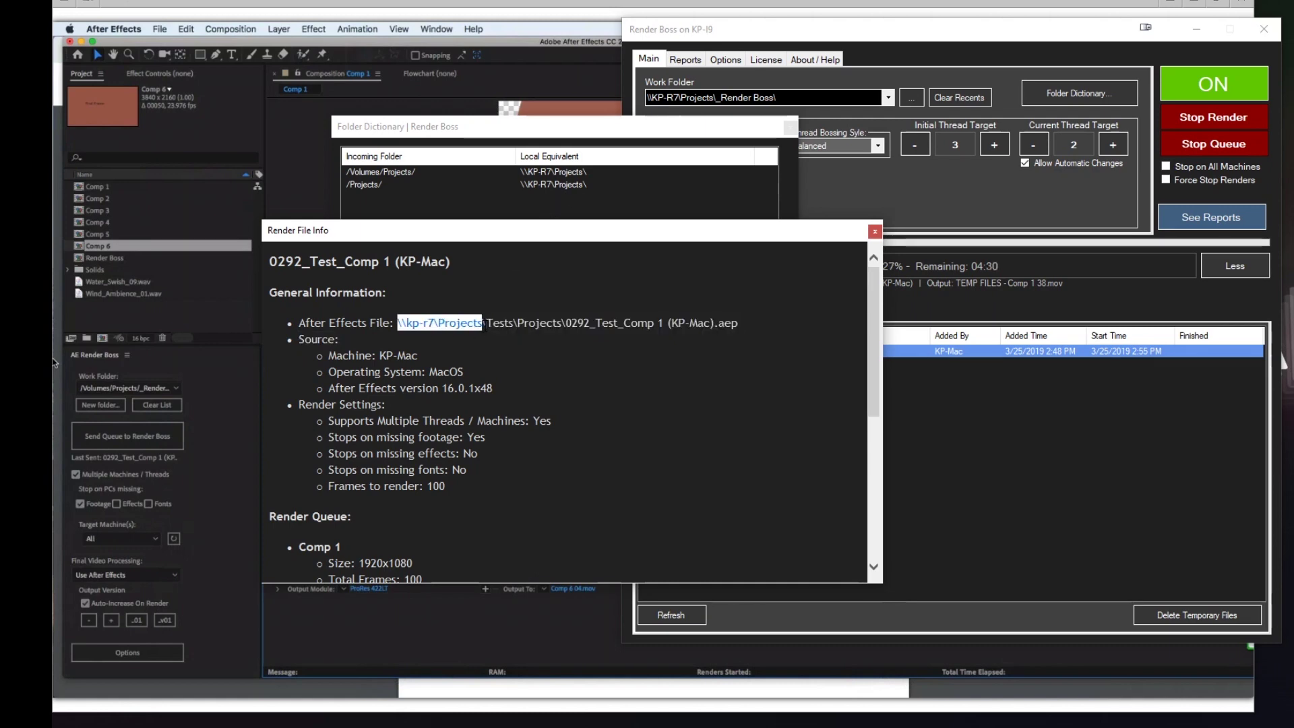
{"action": "left_click", "coordinate": [355, 172]}
{"action": "left_click", "coordinate": [474, 303]}
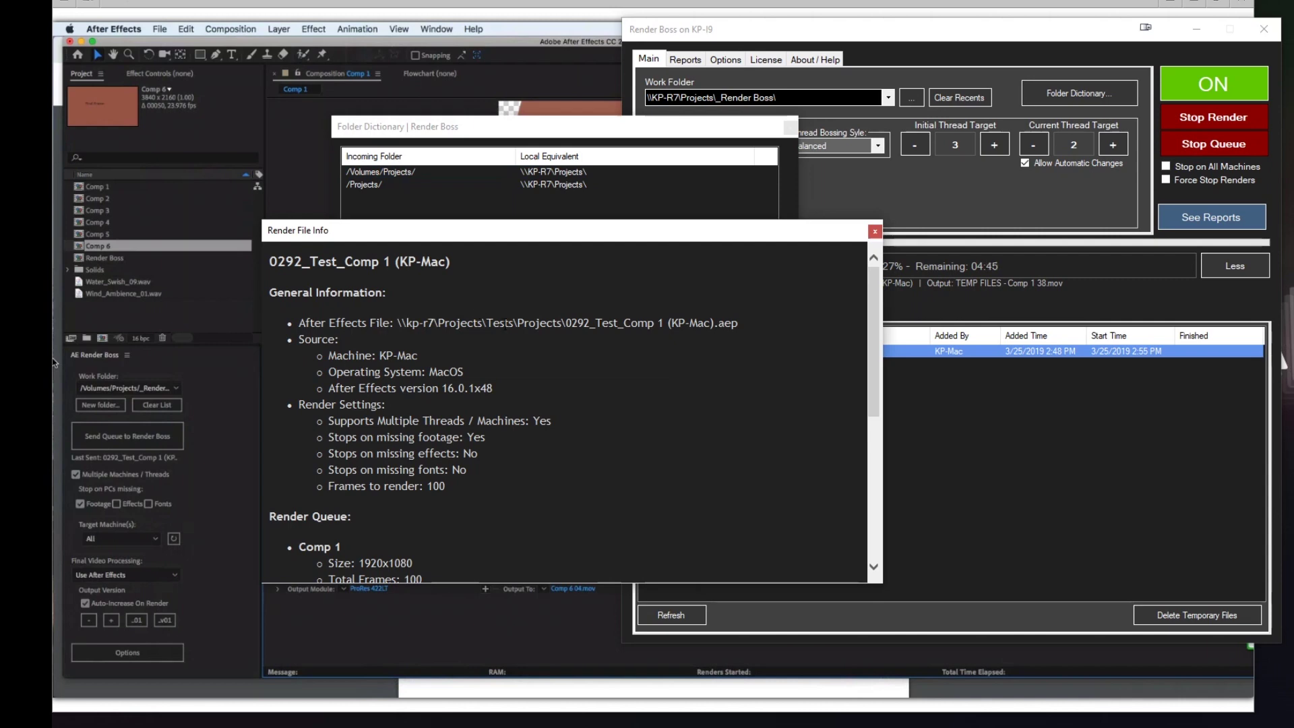
{"action": "left_click", "coordinate": [361, 180]}
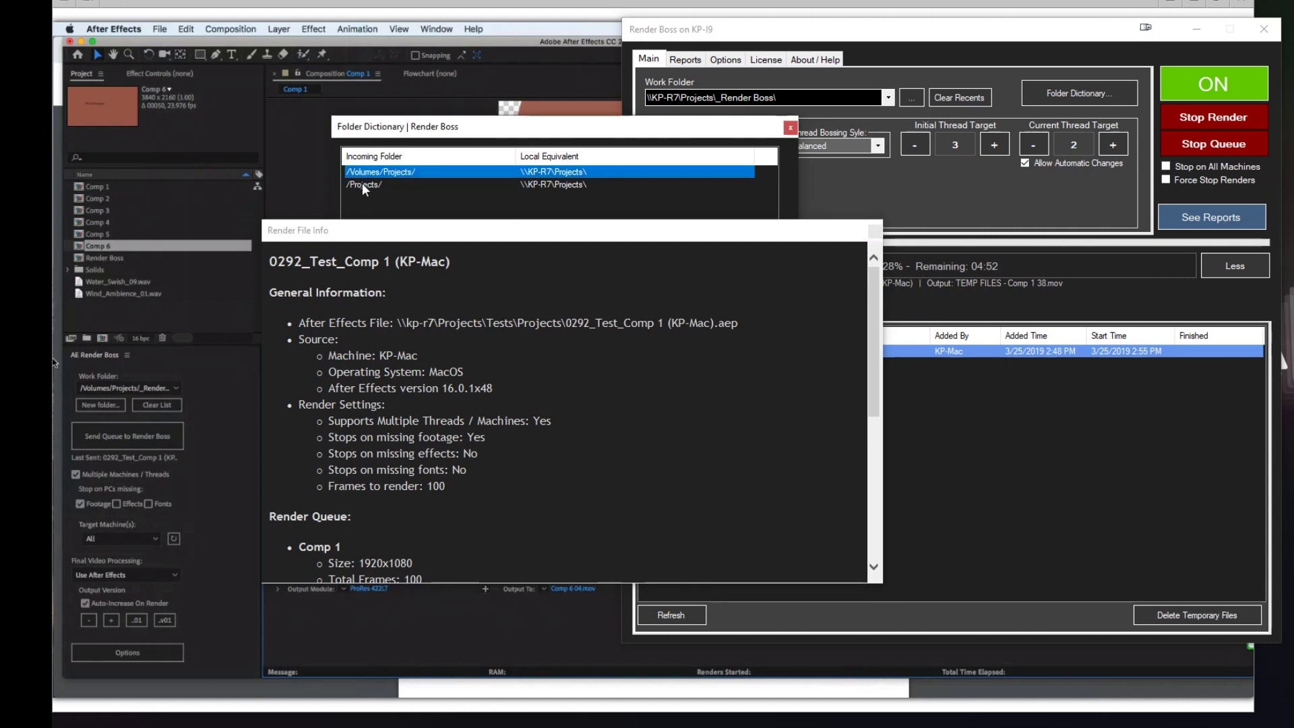
{"action": "left_click", "coordinate": [361, 186]}
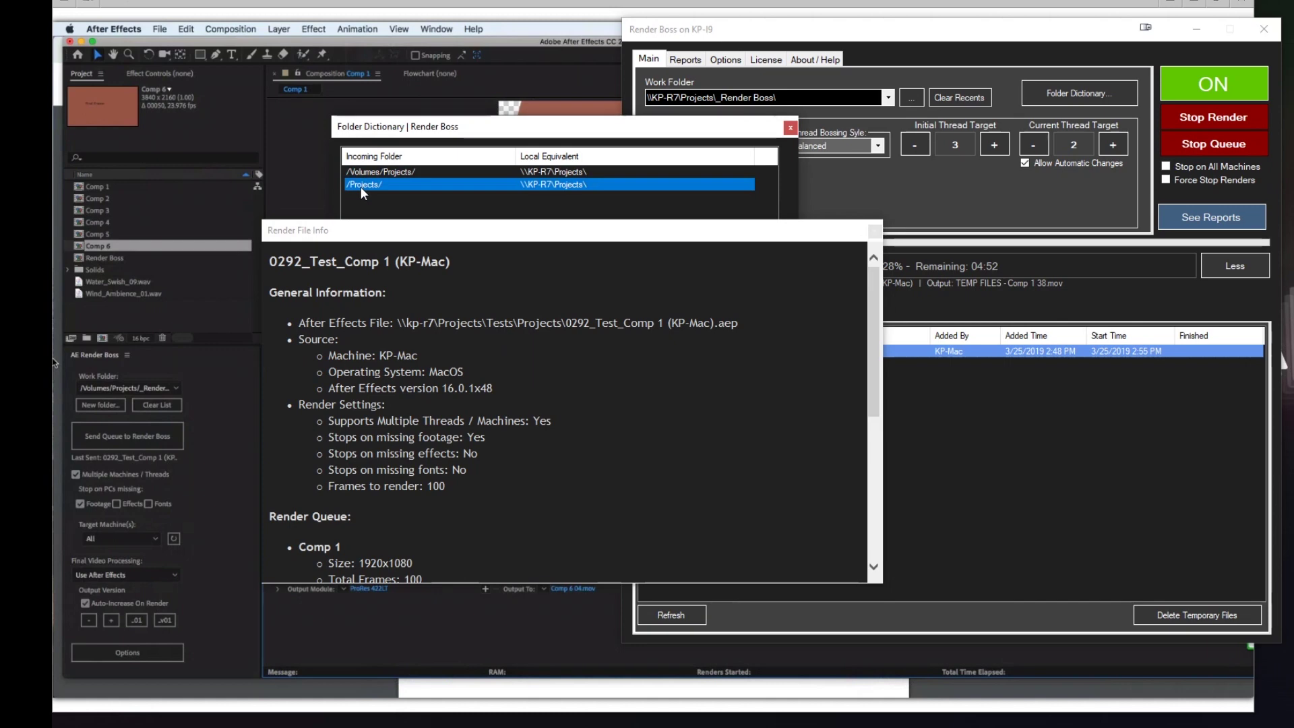
{"action": "left_click", "coordinate": [694, 357]}
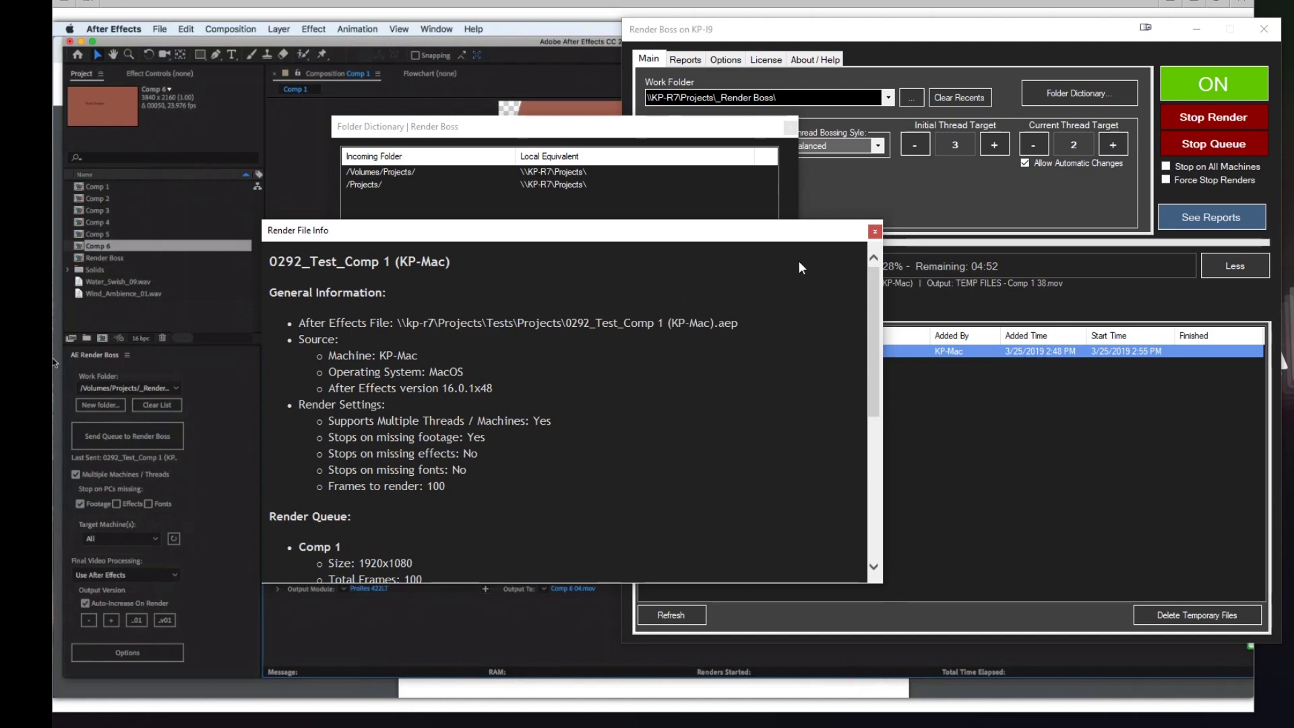
Step: Stop the running Comp 1 render in Render Boss and confirm
{"action": "left_click", "coordinate": [1181, 112]}
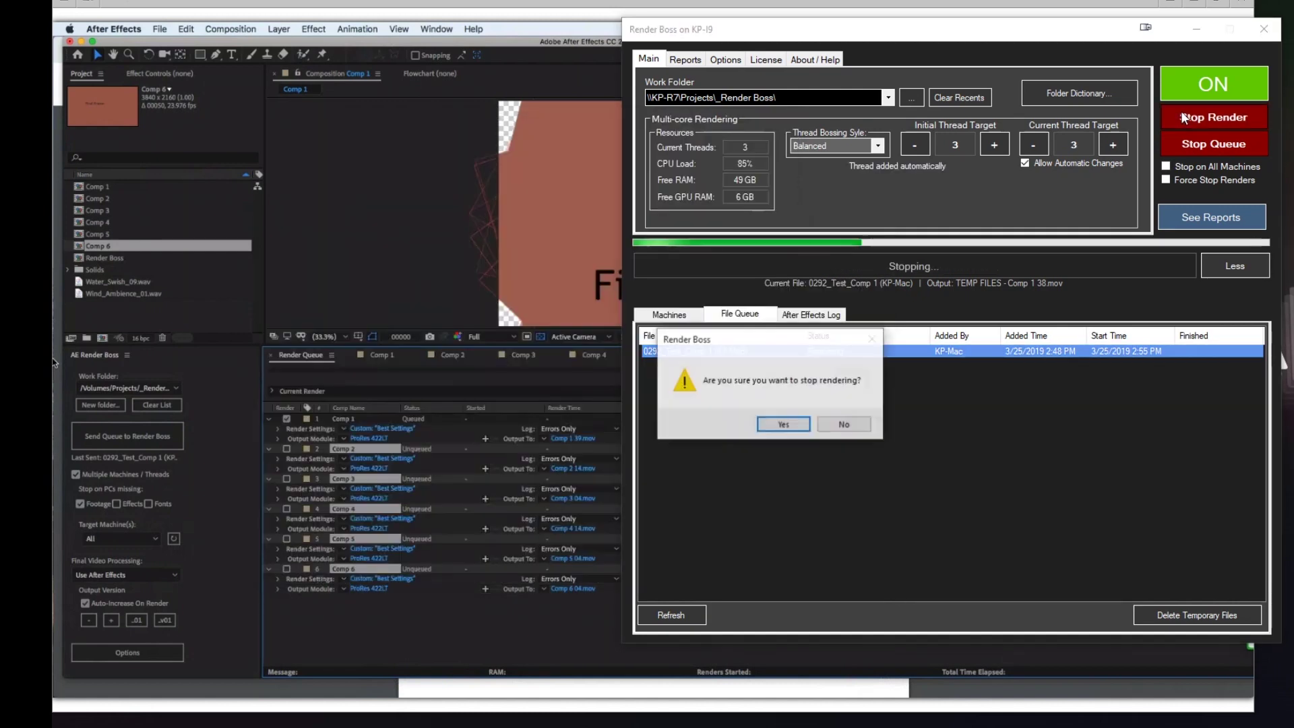
{"action": "left_click", "coordinate": [793, 422]}
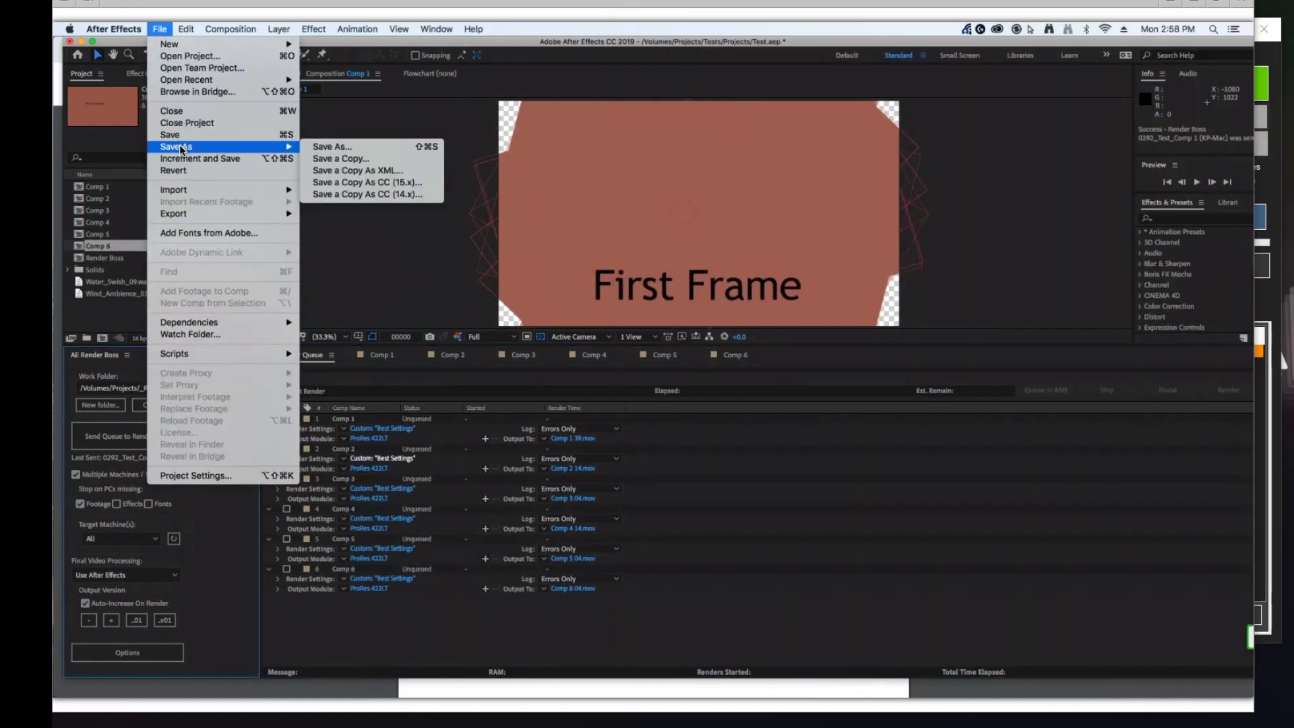
Step: Save a new version of the After Effects project as Test Mac 2 directly in the root of the Projects volume
{"action": "left_click", "coordinate": [325, 147]}
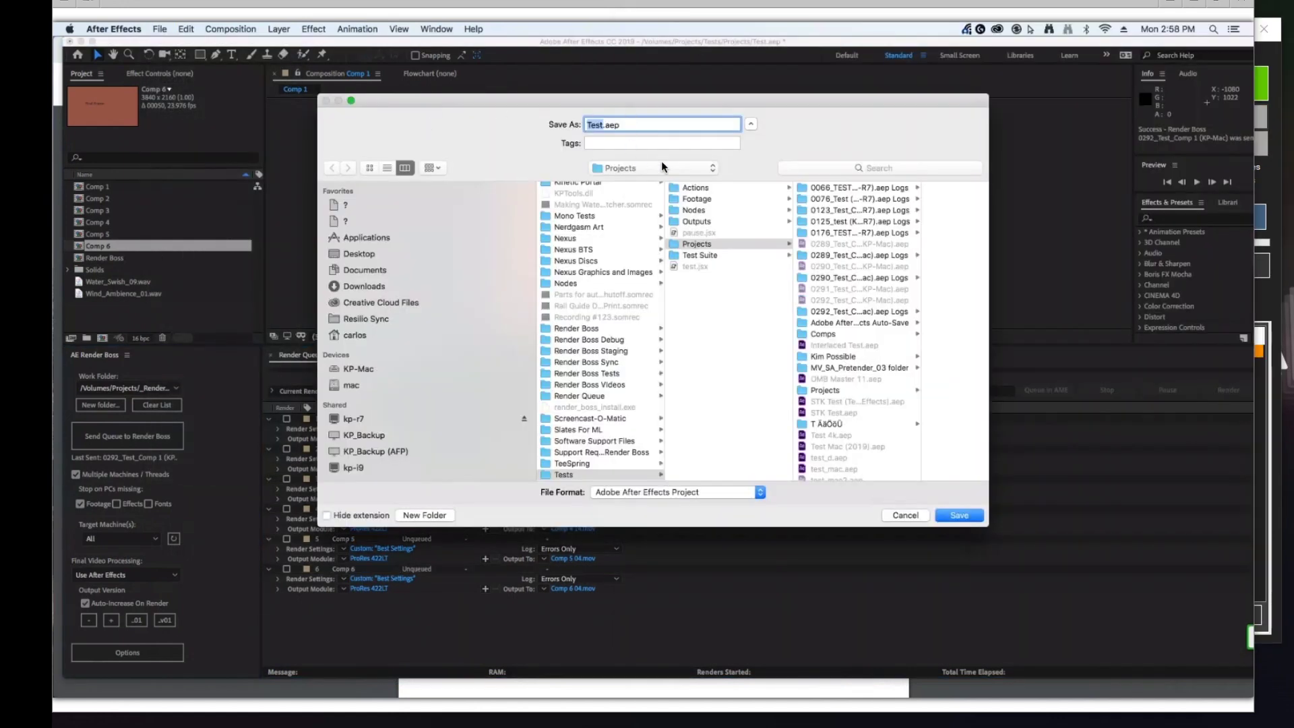
{"action": "left_click", "coordinate": [663, 168]}
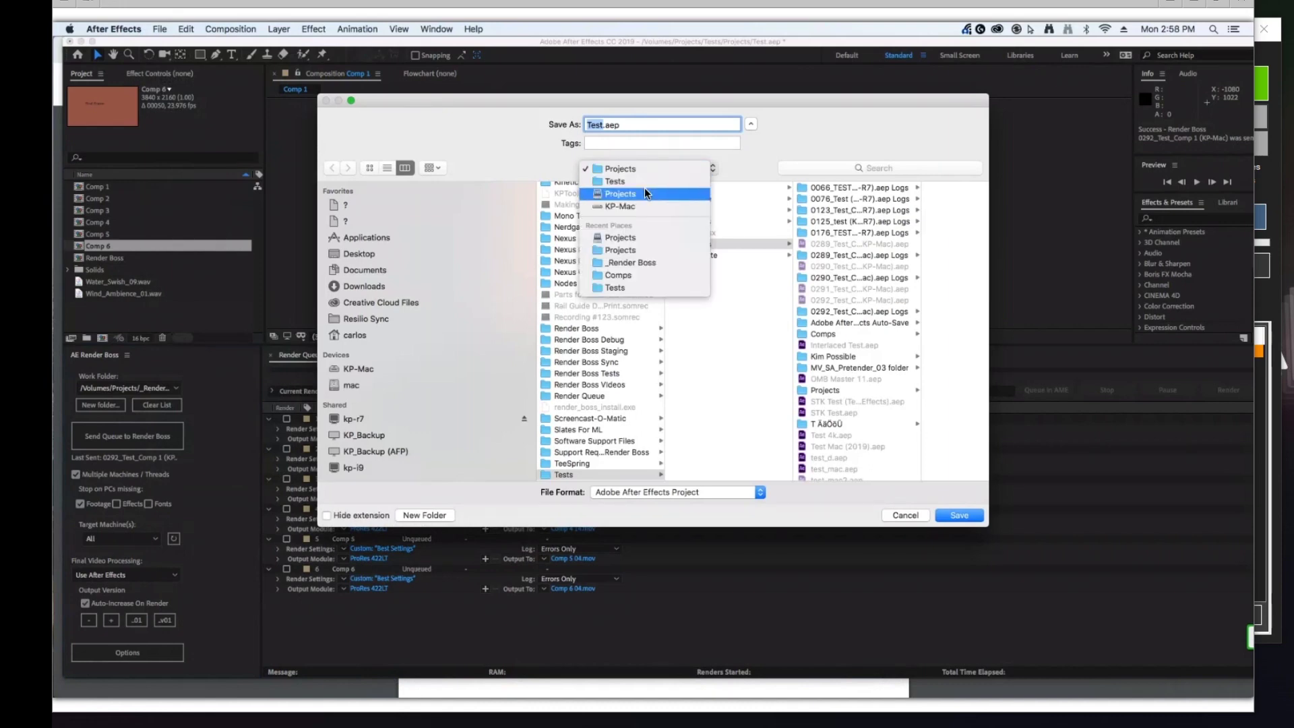
{"action": "left_click", "coordinate": [645, 187]}
{"action": "scroll", "coordinate": [593, 355], "scroll_direction": "down", "scroll_amount": 5}
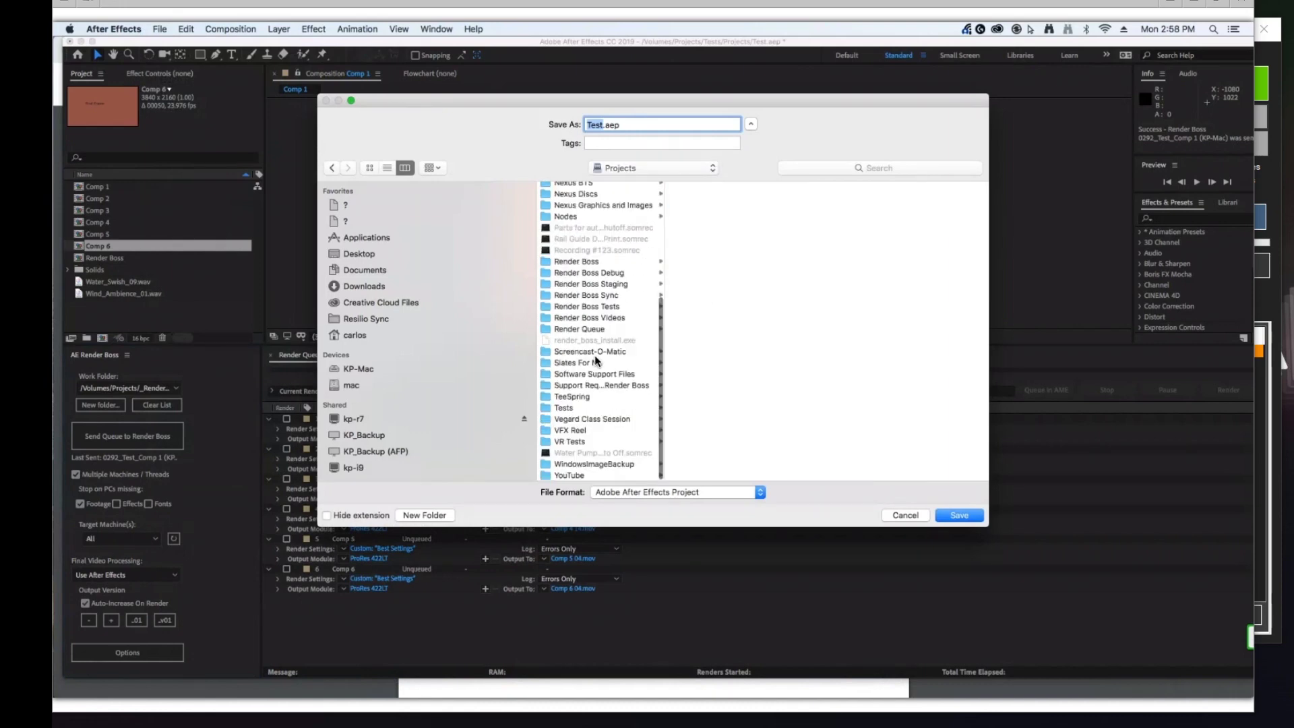
{"action": "key", "text": "super+a"}
{"action": "type", "text": "Te"}
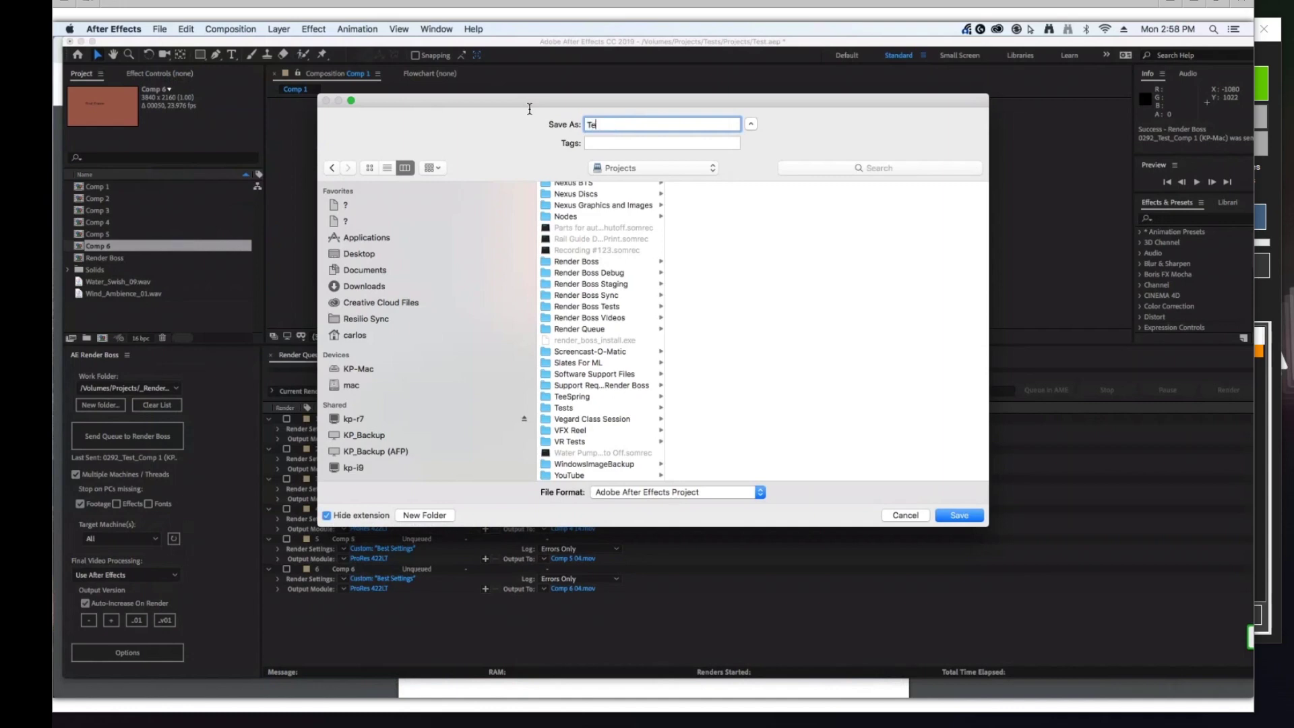
{"action": "key", "text": "Return"}
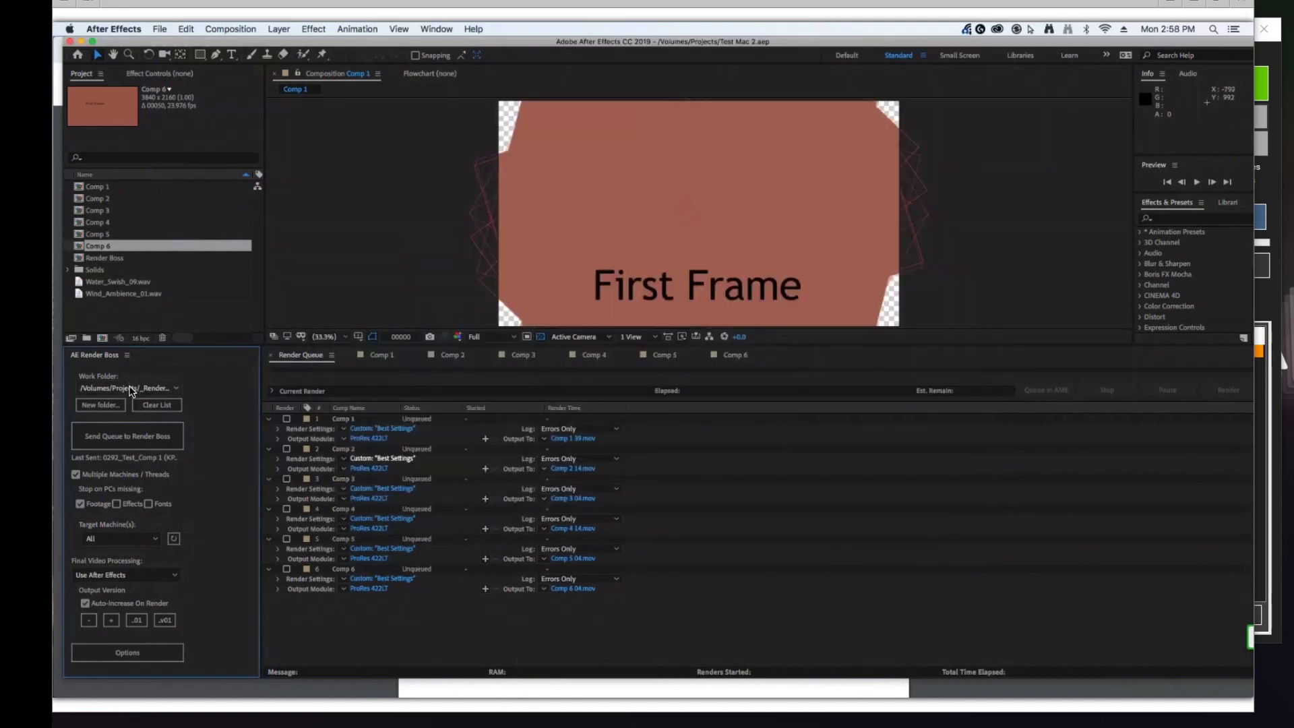
Step: Queue only Comp 2 in After Effects, send the queue to Render Boss, and switch to the Render Boss window
{"action": "left_click", "coordinate": [286, 449]}
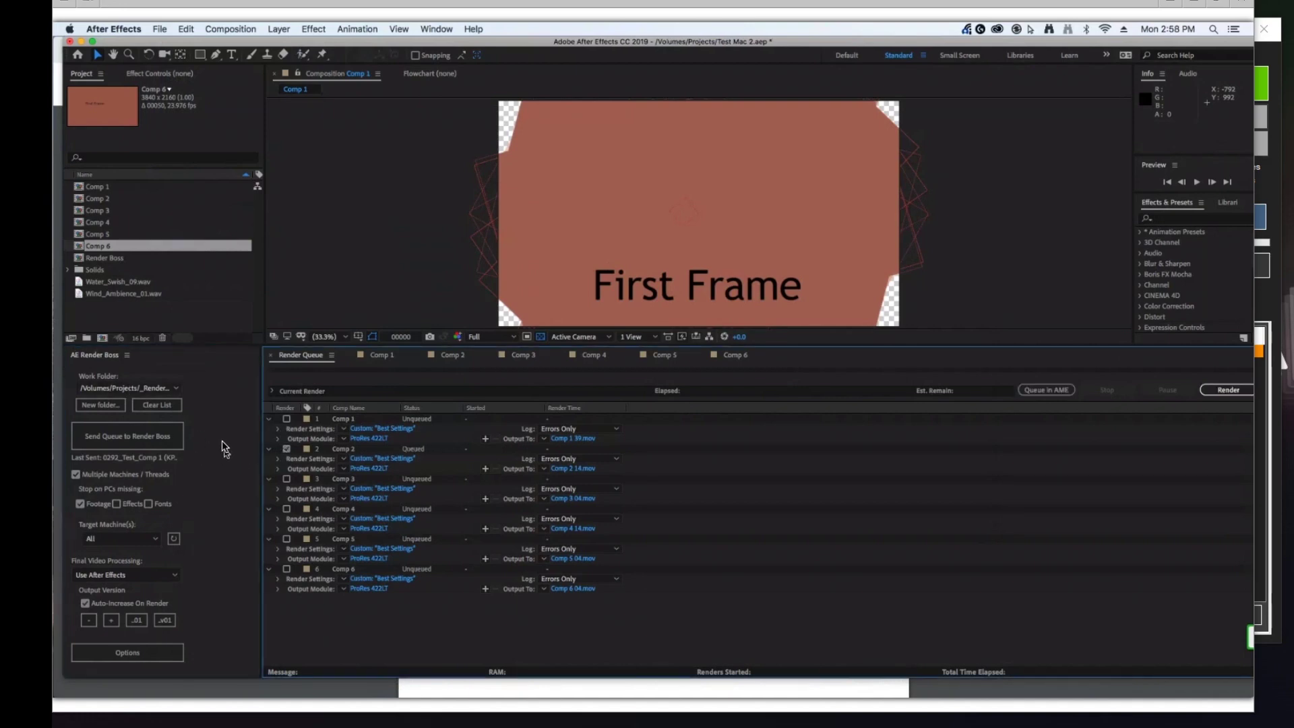
{"action": "left_click", "coordinate": [127, 436]}
{"action": "left_click", "coordinate": [1280, 448]}
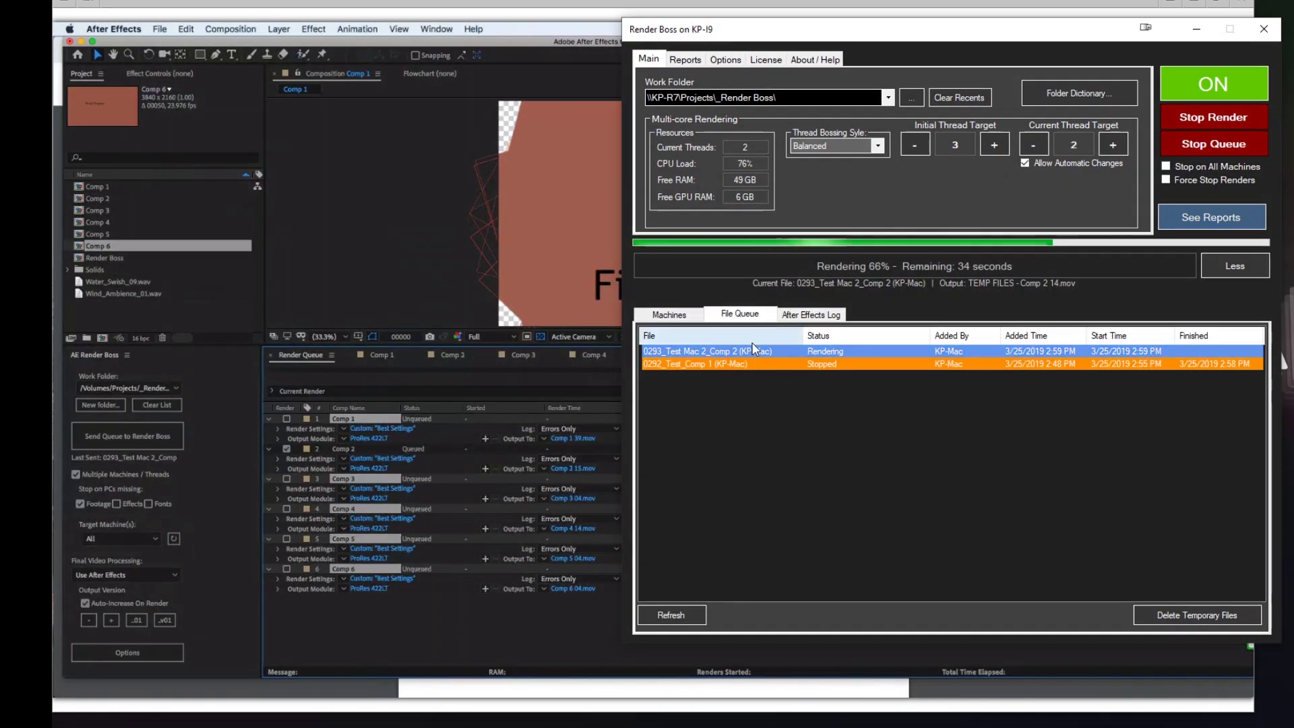
Step: Examine the Comp 2 file's render information, checking its After Effects file path and its output file path
{"action": "double_click", "coordinate": [741, 351]}
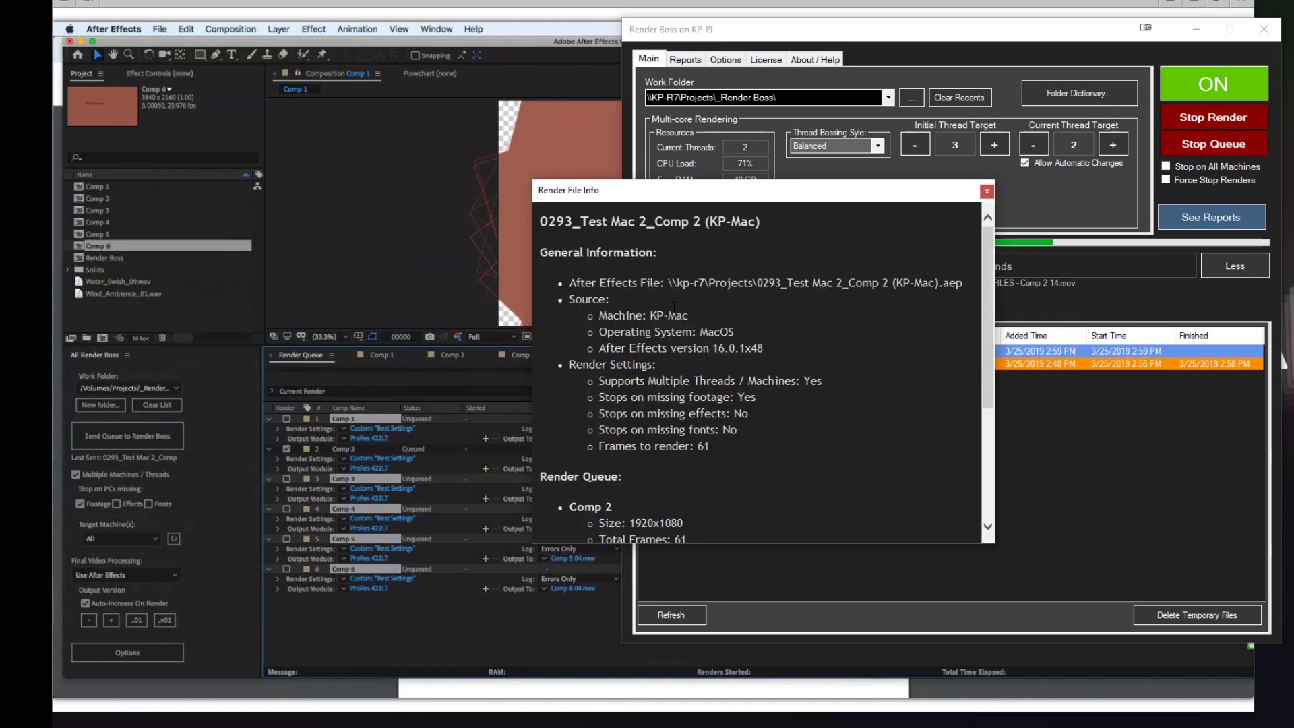
{"action": "left_click_drag", "start_coordinate": [668, 283], "coordinate": [965, 271]}
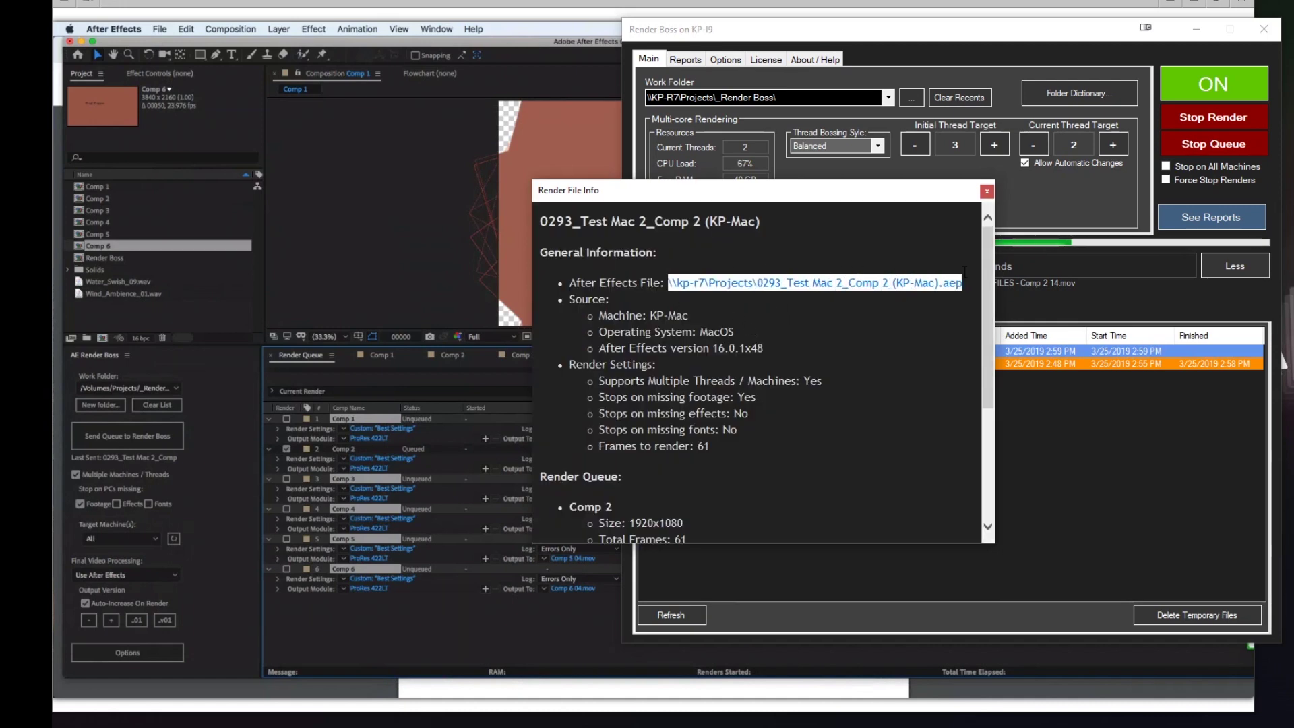
{"action": "left_click", "coordinate": [845, 310]}
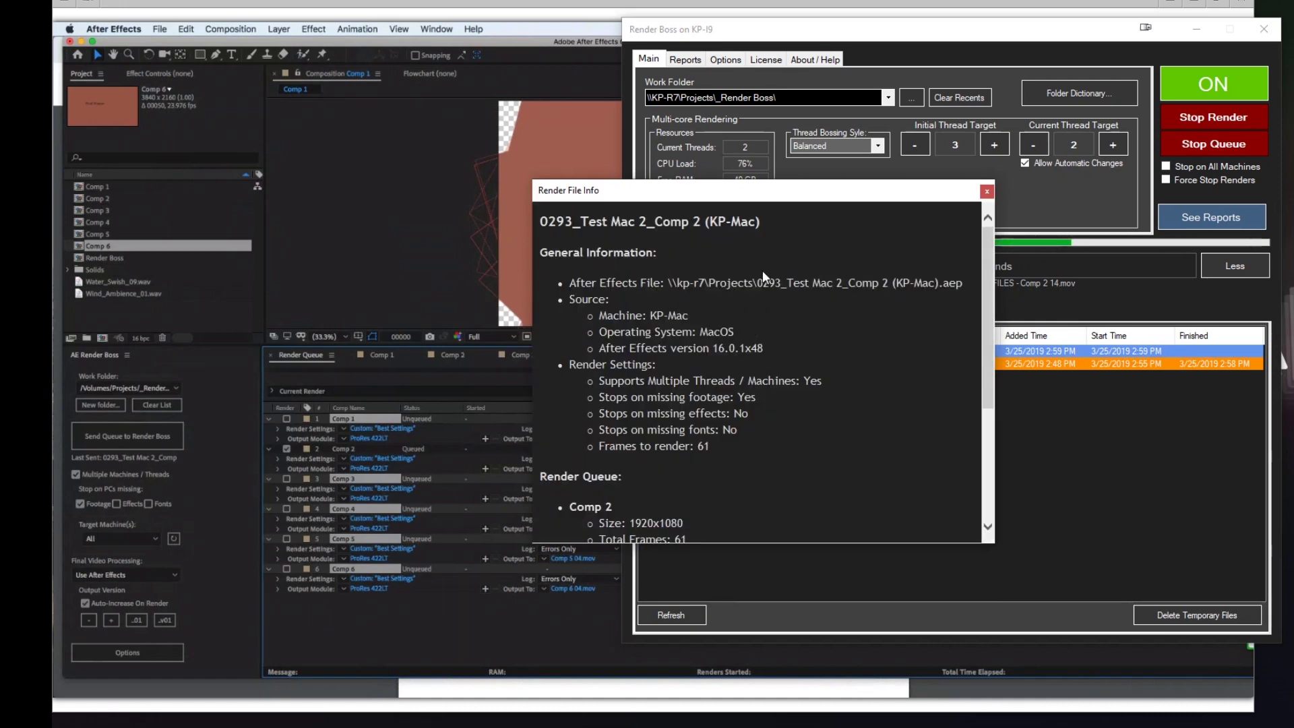
{"action": "left_click_drag", "start_coordinate": [982, 280], "coordinate": [981, 373]}
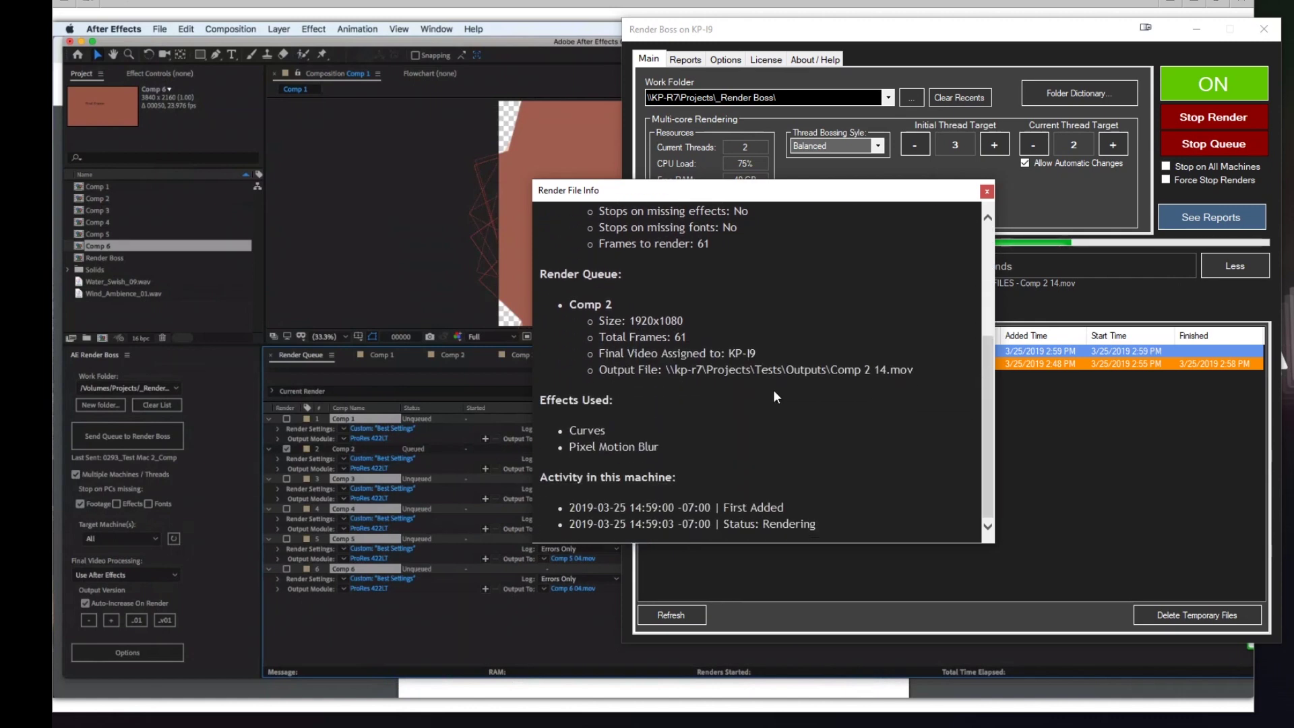
{"action": "left_click_drag", "start_coordinate": [667, 370], "coordinate": [919, 366]}
{"action": "left_click", "coordinate": [920, 366]}
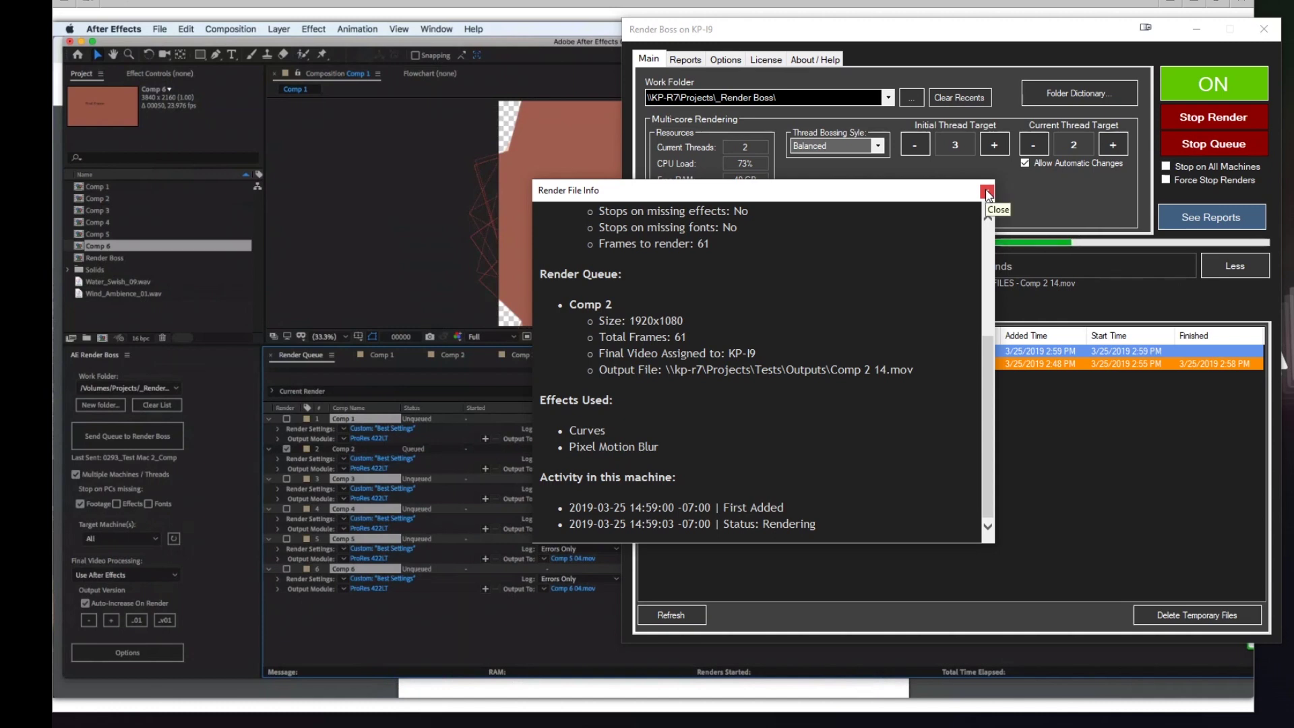
{"action": "left_click", "coordinate": [988, 230]}
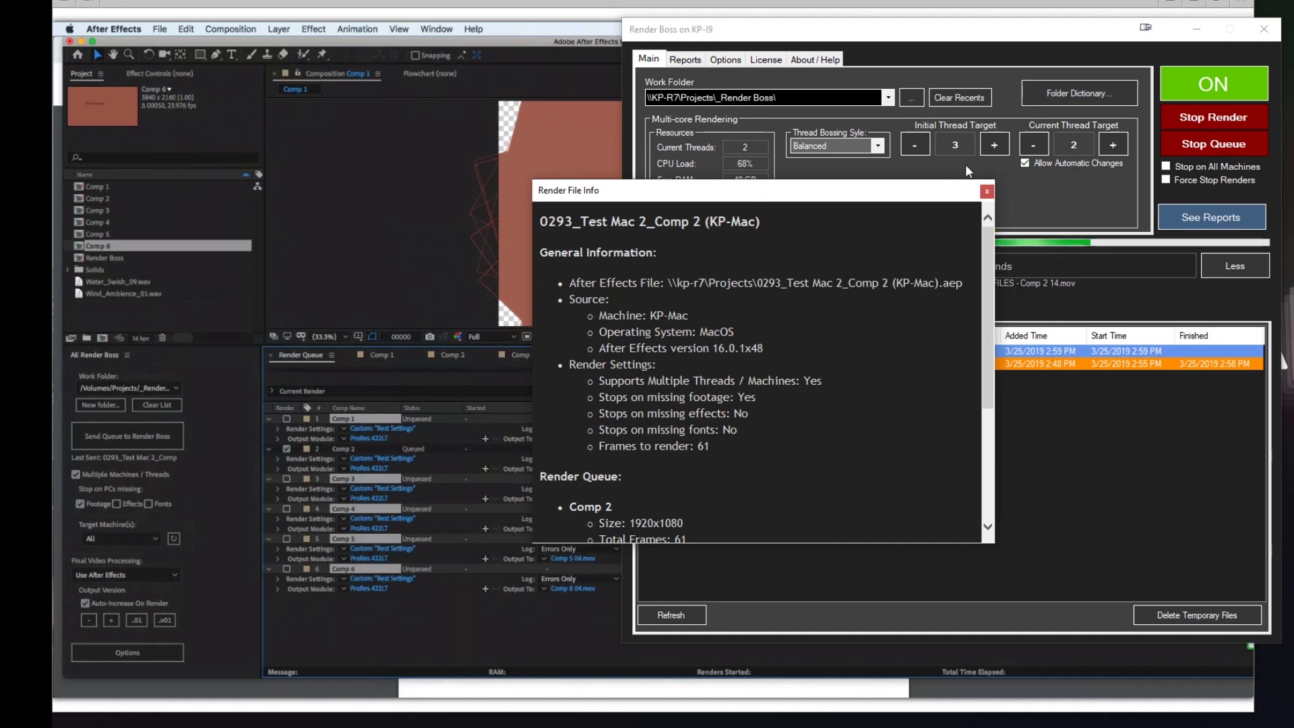
Step: Show Render Boss's About / Help section with the troubleshooting options and close the render file info window
{"action": "left_click", "coordinate": [815, 58]}
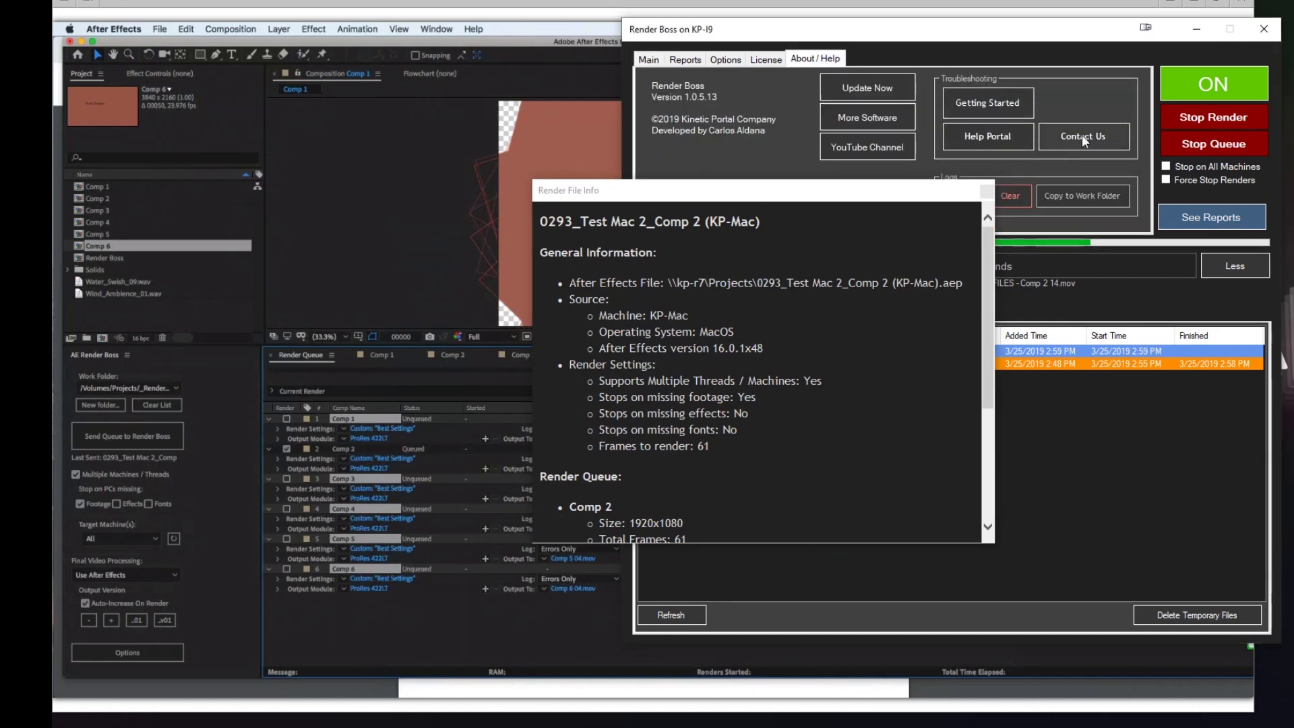
{"action": "left_click", "coordinate": [985, 188]}
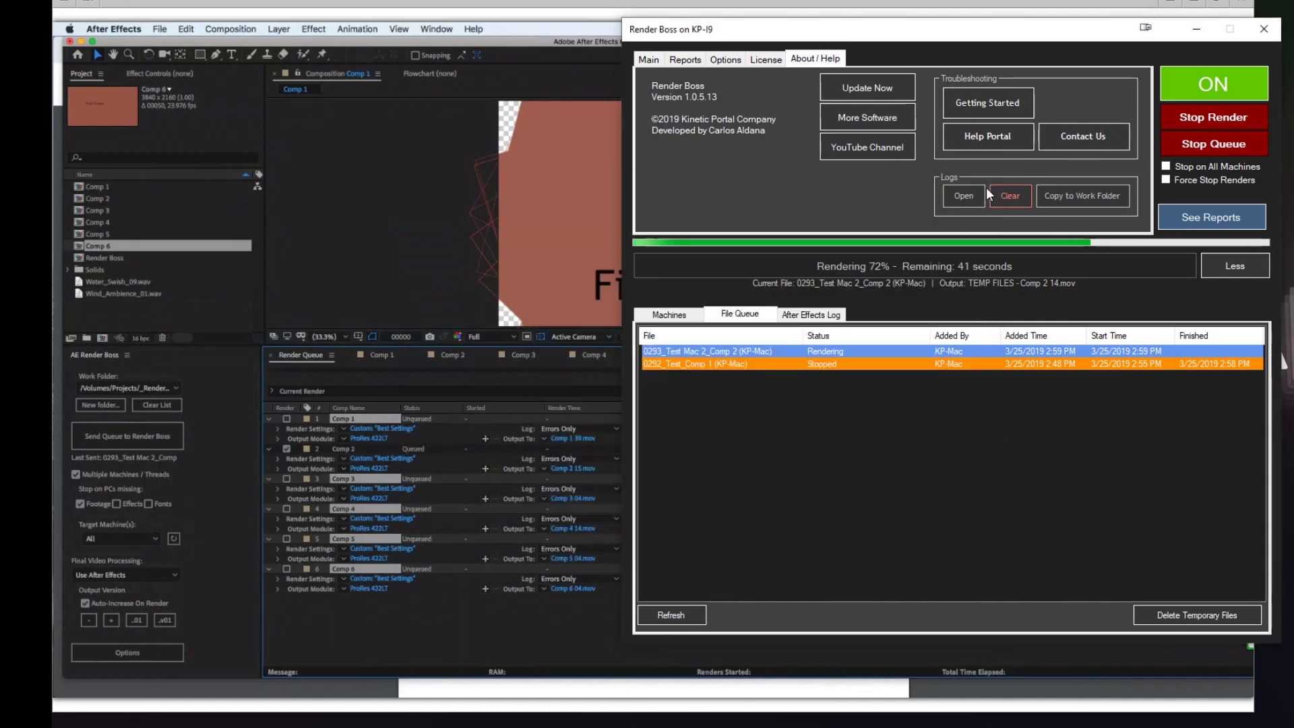